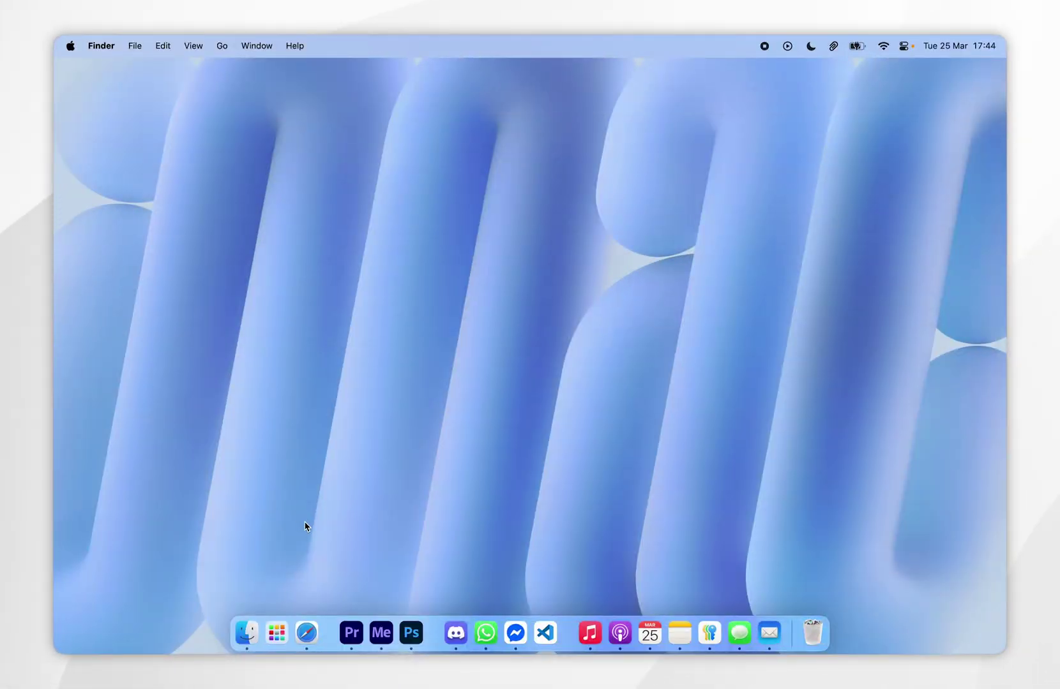
# - Launch vanilla Minecraft Latest release 1.21.5 from the launcher, then quit from its title screen
pyautogui.click(306, 633)
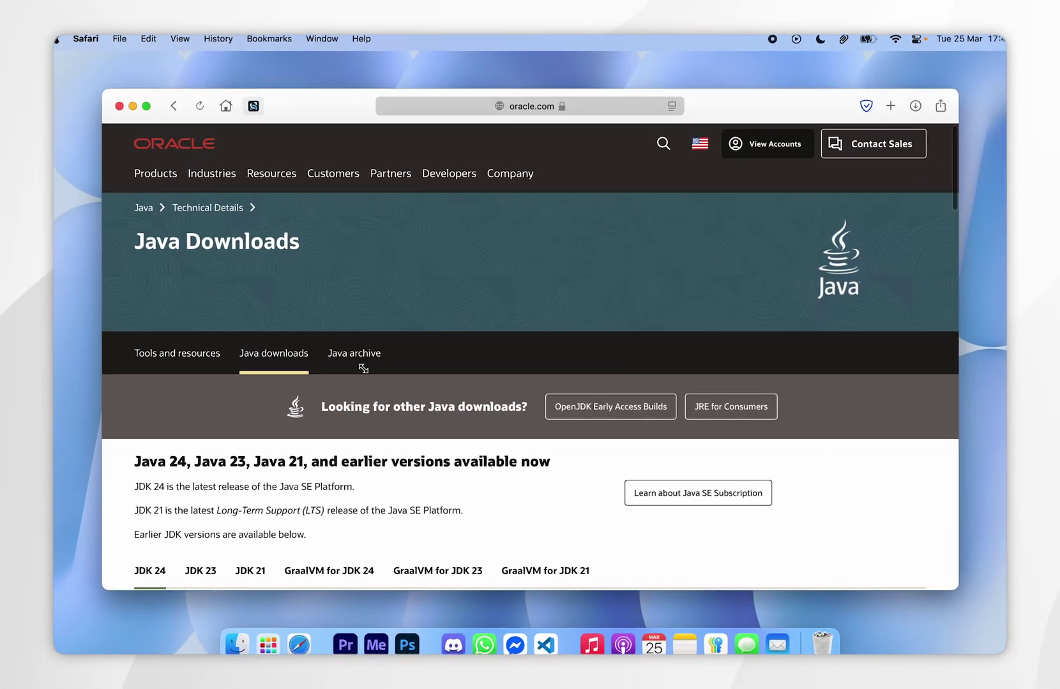
pyautogui.scroll(-6, 368, 365)
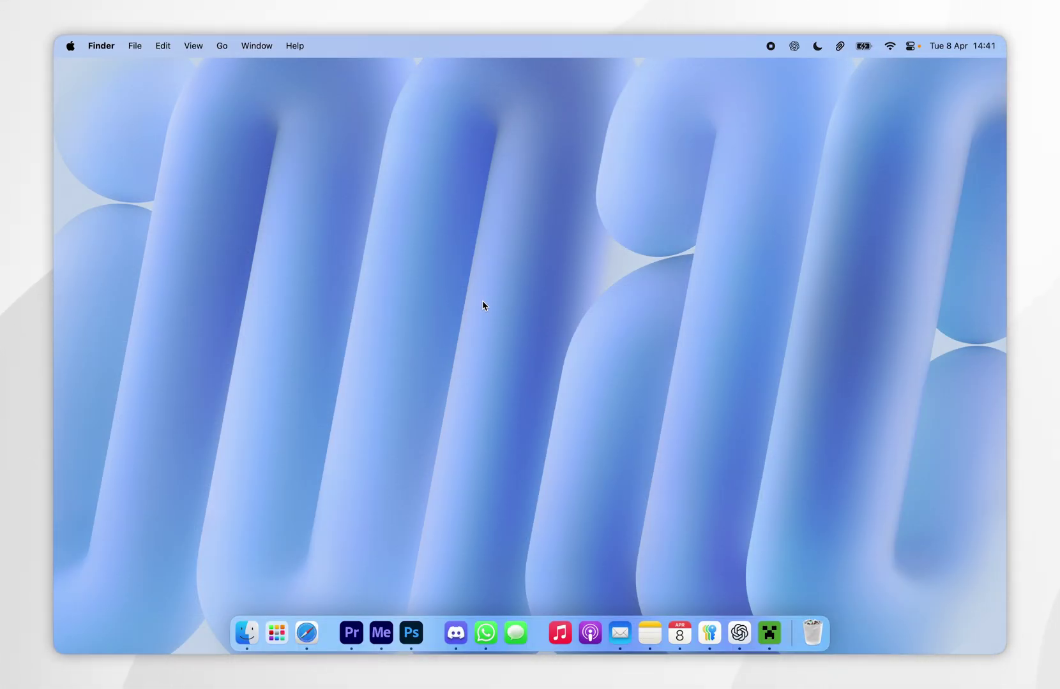
pyautogui.click(769, 633)
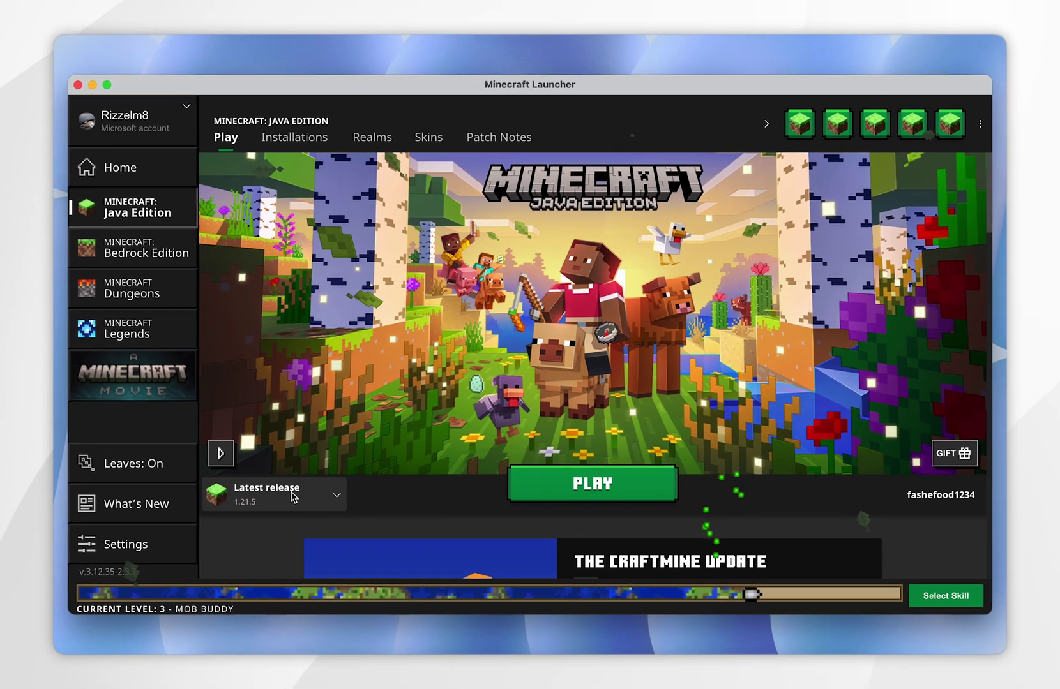
pyautogui.click(316, 473)
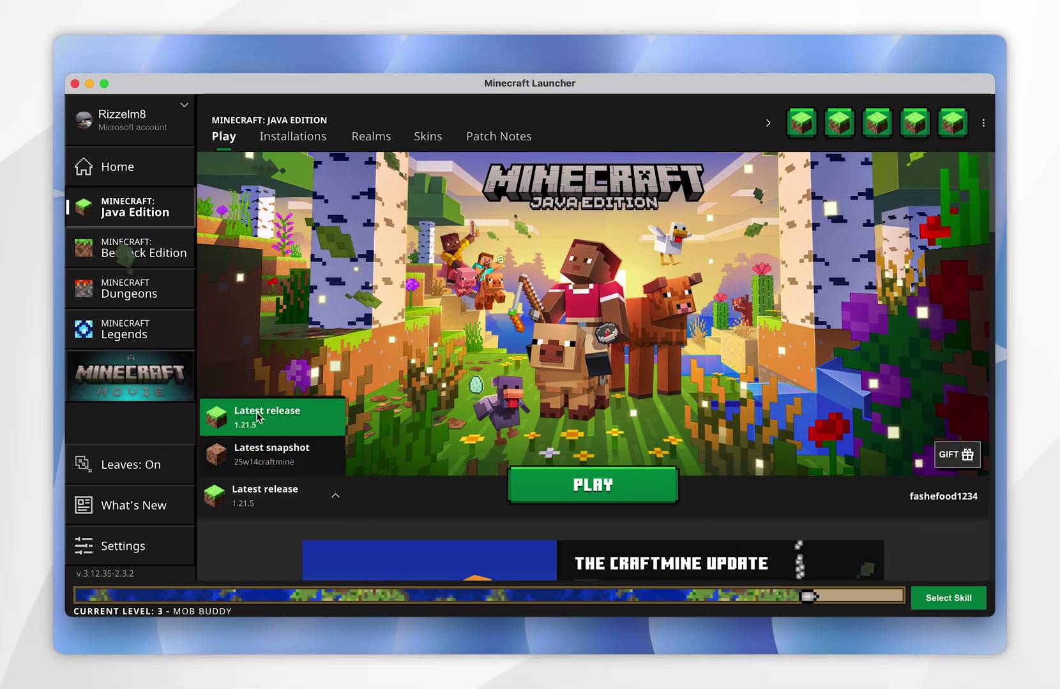
pyautogui.click(396, 470)
pyautogui.click(545, 479)
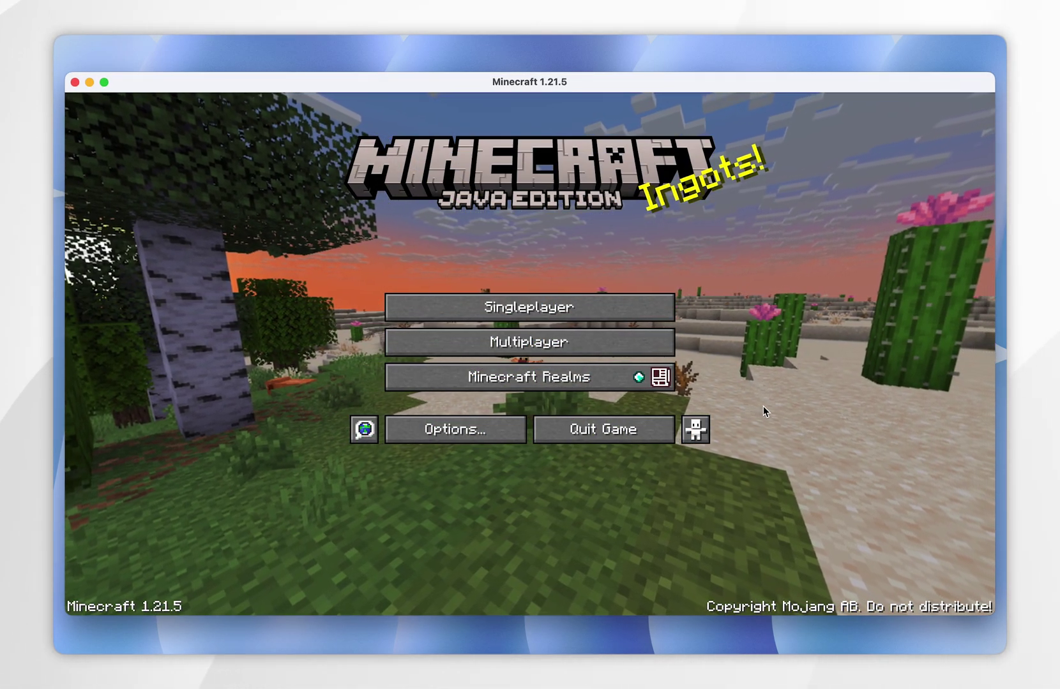
pyautogui.click(628, 421)
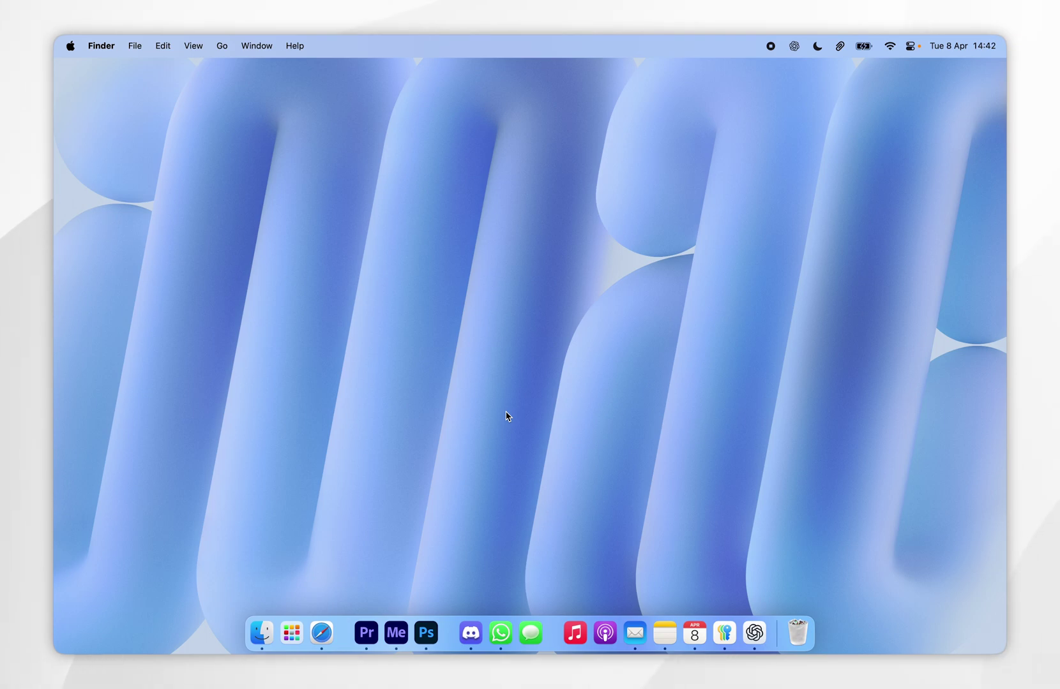
# - Download the Forge 1.21.5 installer, skipping the ad page, and save it to the Desktop
pyautogui.click(321, 633)
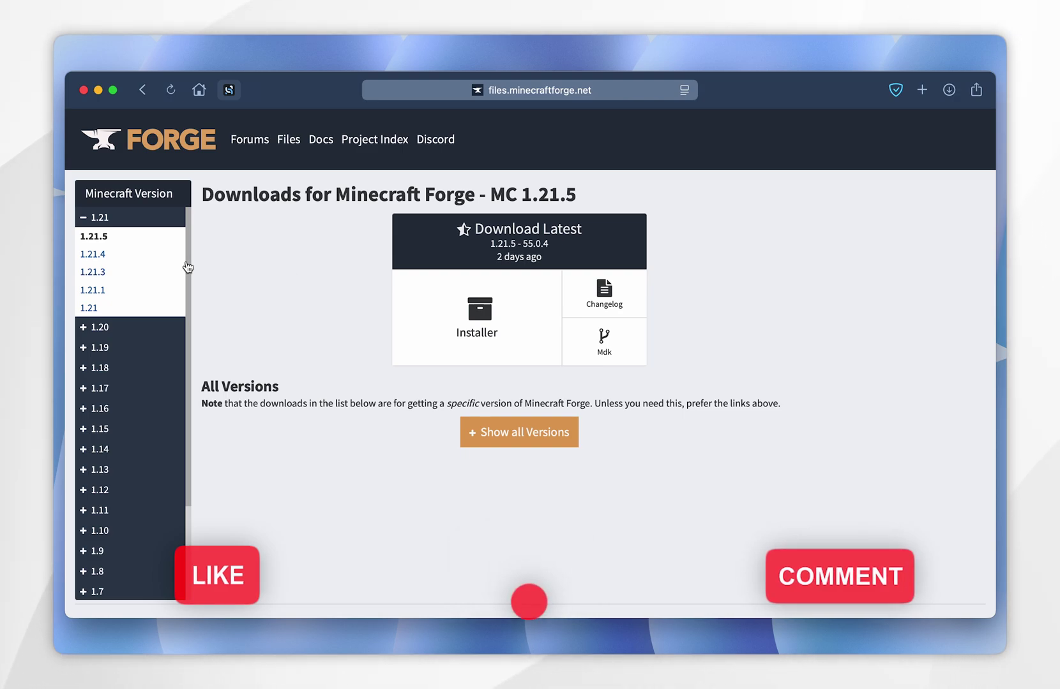
pyautogui.moveTo(185, 260)
pyautogui.mouseDown()
pyautogui.moveTo(189, 338)
pyautogui.moveTo(170, 373)
pyautogui.moveTo(185, 237)
pyautogui.mouseUp()
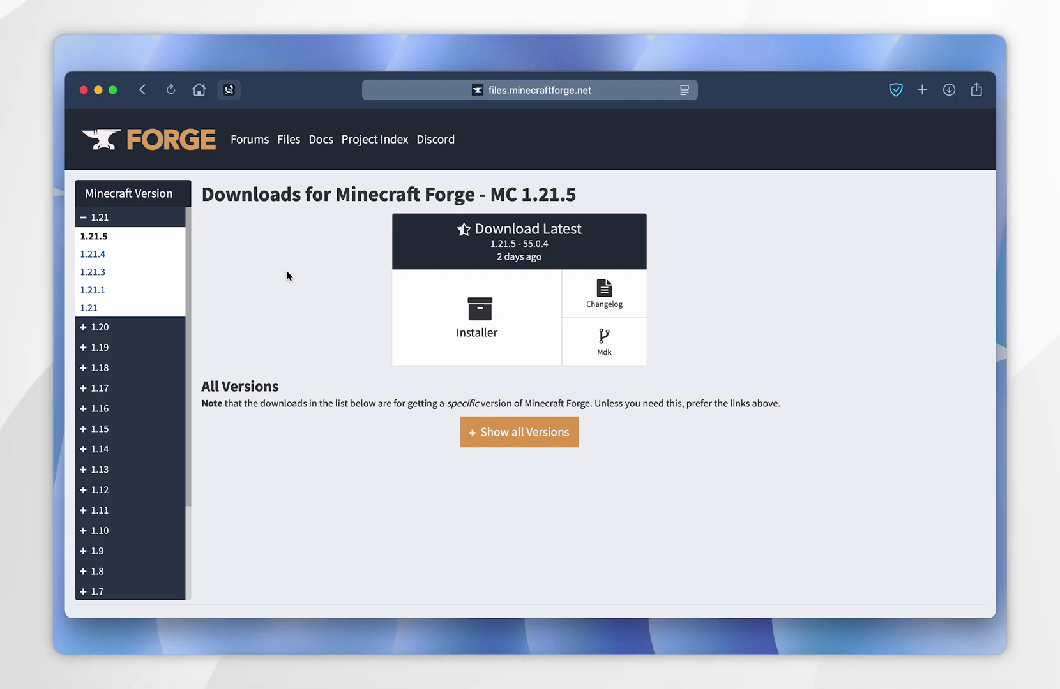
pyautogui.click(469, 311)
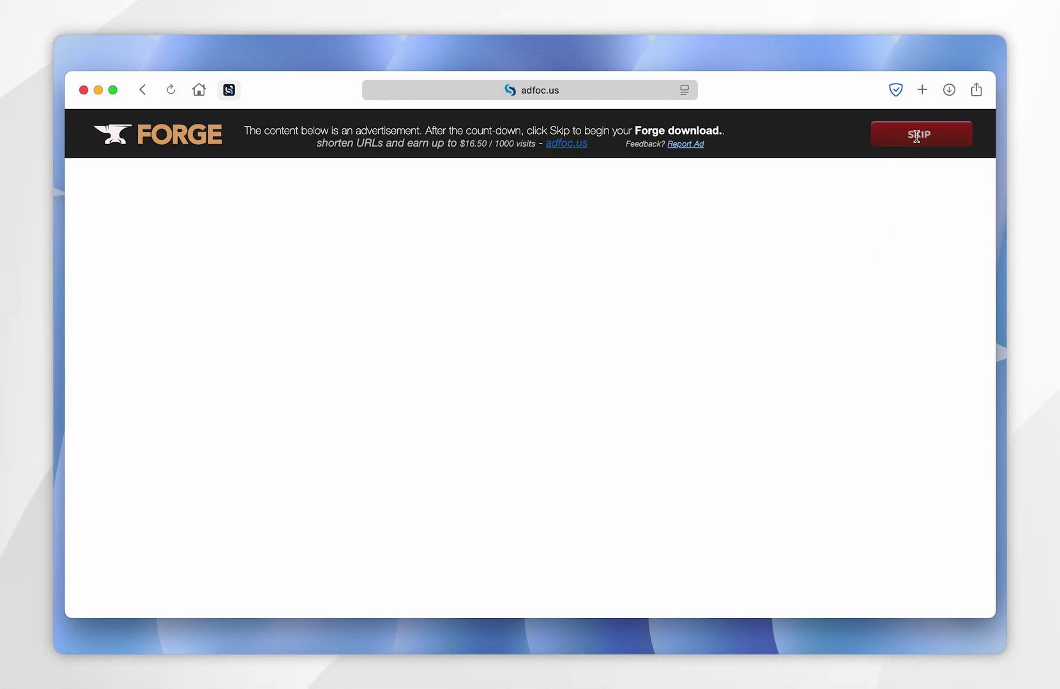
pyautogui.click(916, 134)
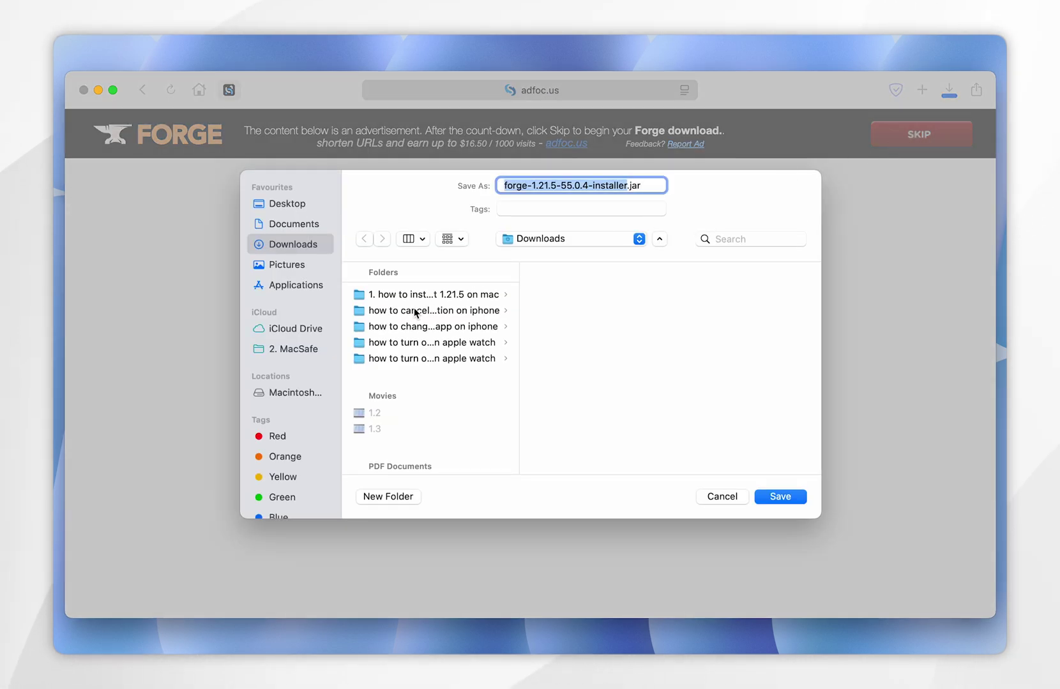
pyautogui.click(279, 204)
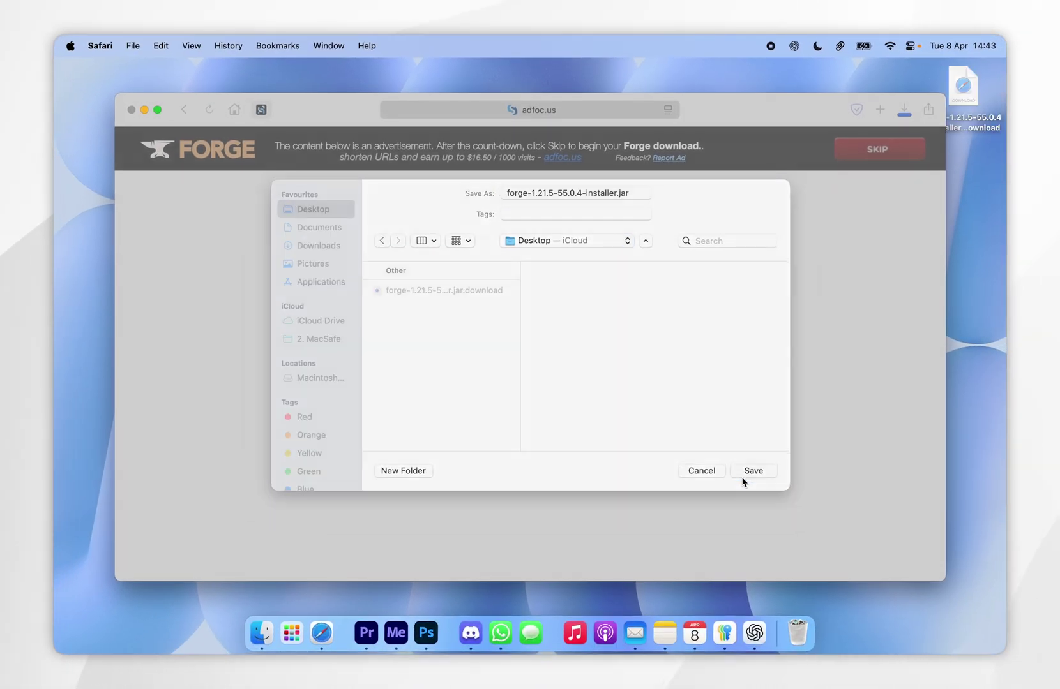
pyautogui.click(754, 487)
# - Check the downloaded Forge installer on the desktop, then bring Safari back showing Modrinth
pyautogui.press('super+h')
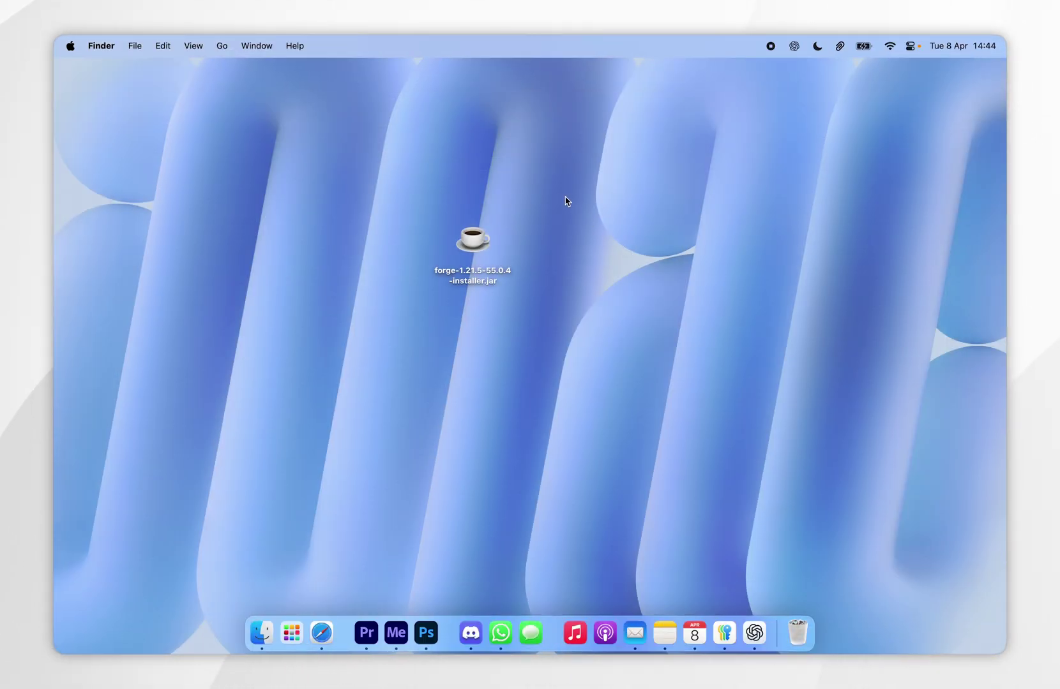
pyautogui.moveTo(558, 201); pyautogui.dragTo(387, 329)
pyautogui.click(515, 229)
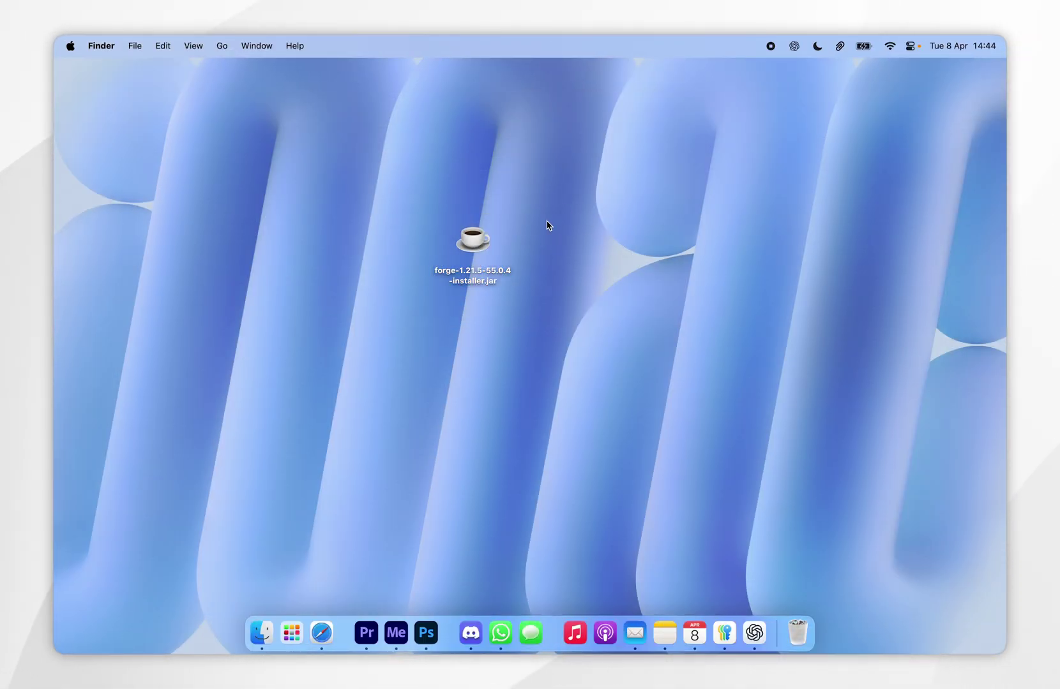
pyautogui.click(321, 631)
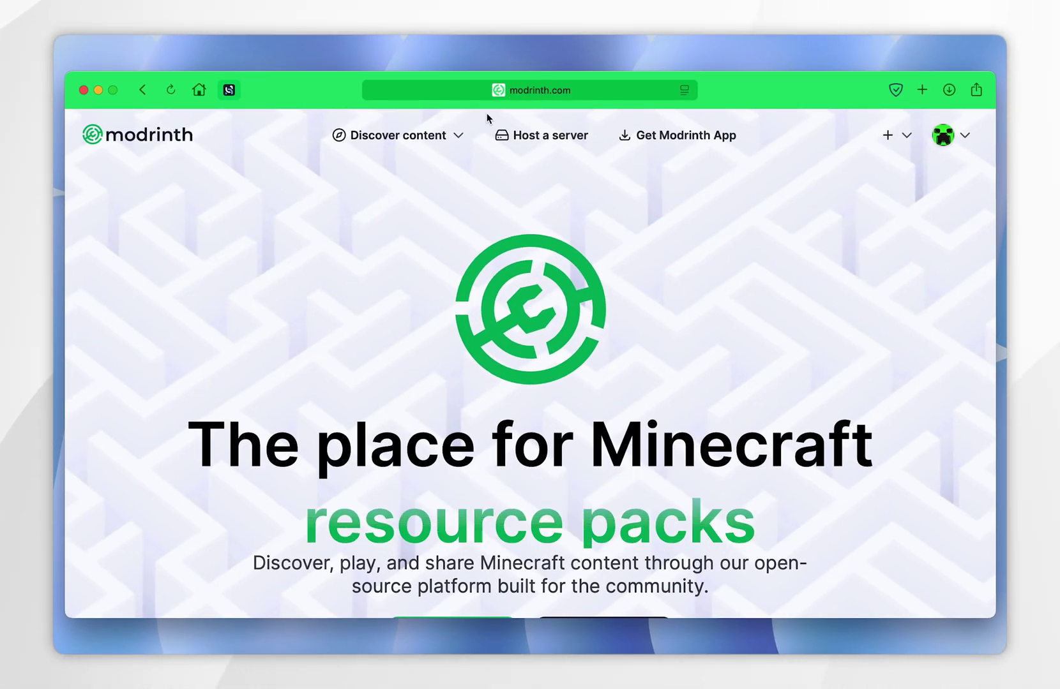
# - Open Modrinth's Discover mods search page
pyautogui.scroll(-5, 399, 294)
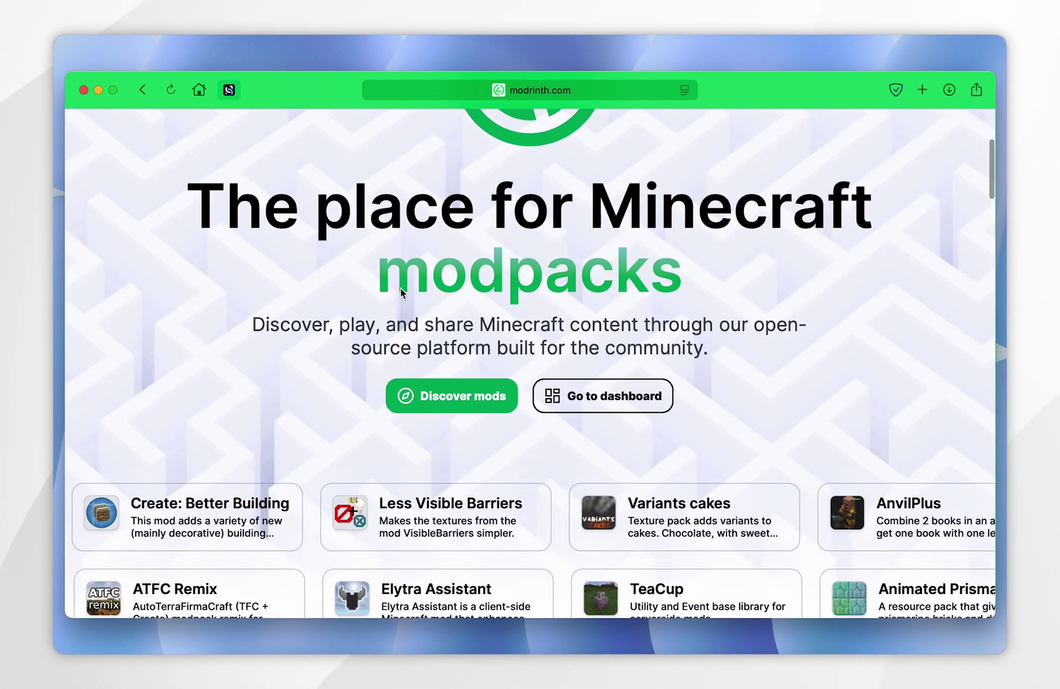
pyautogui.click(455, 405)
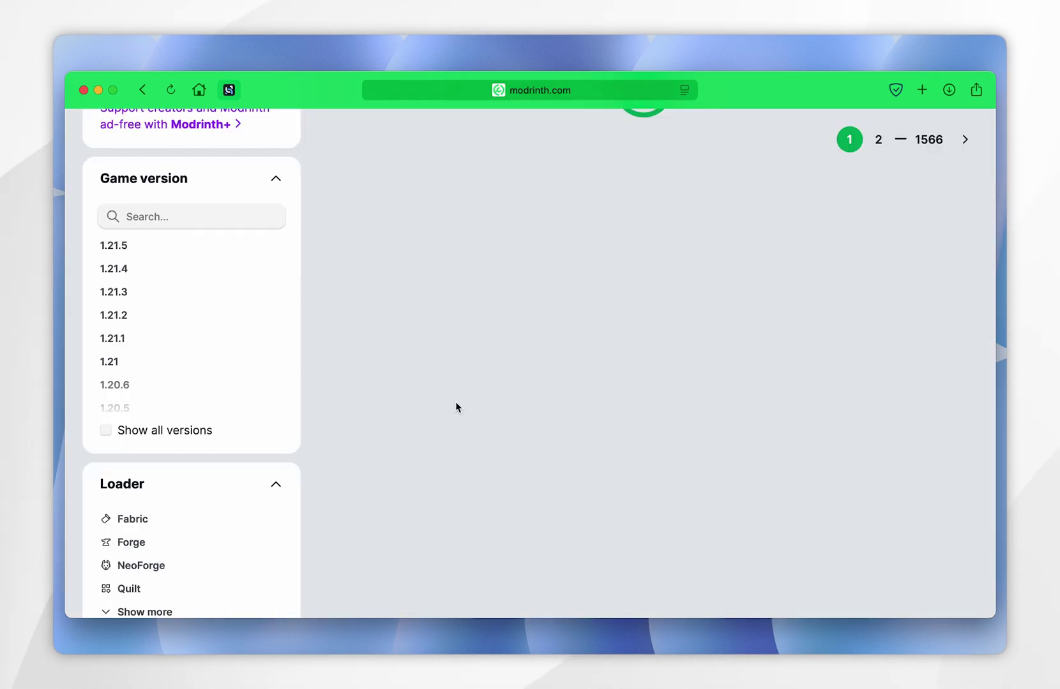
pyautogui.scroll(-6, 697, 410)
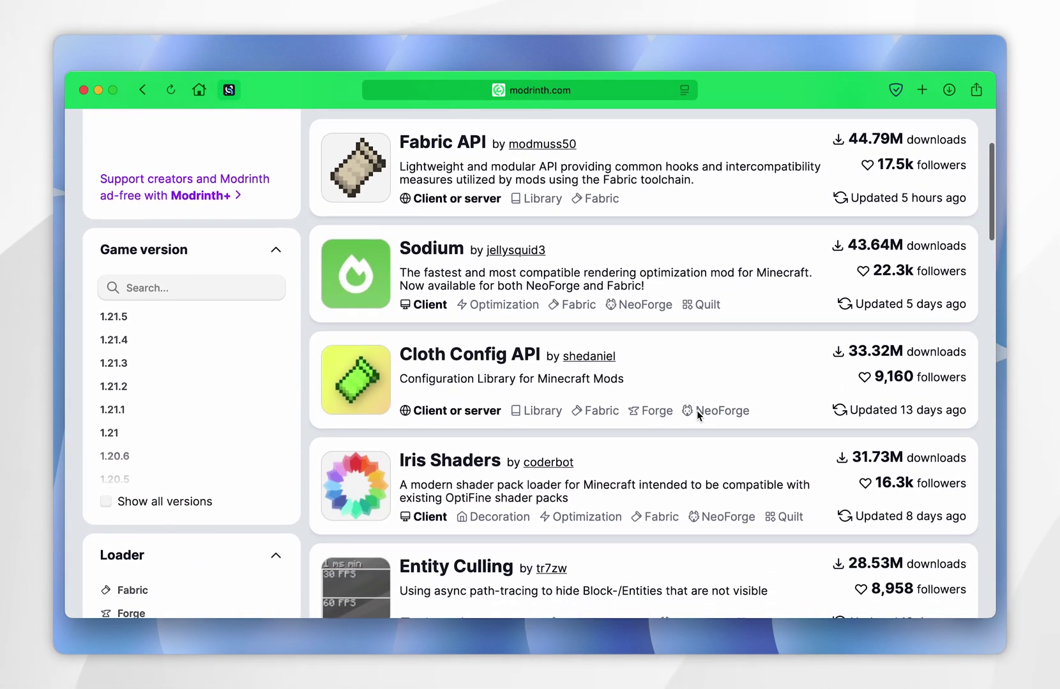
pyautogui.scroll(5, 696, 410)
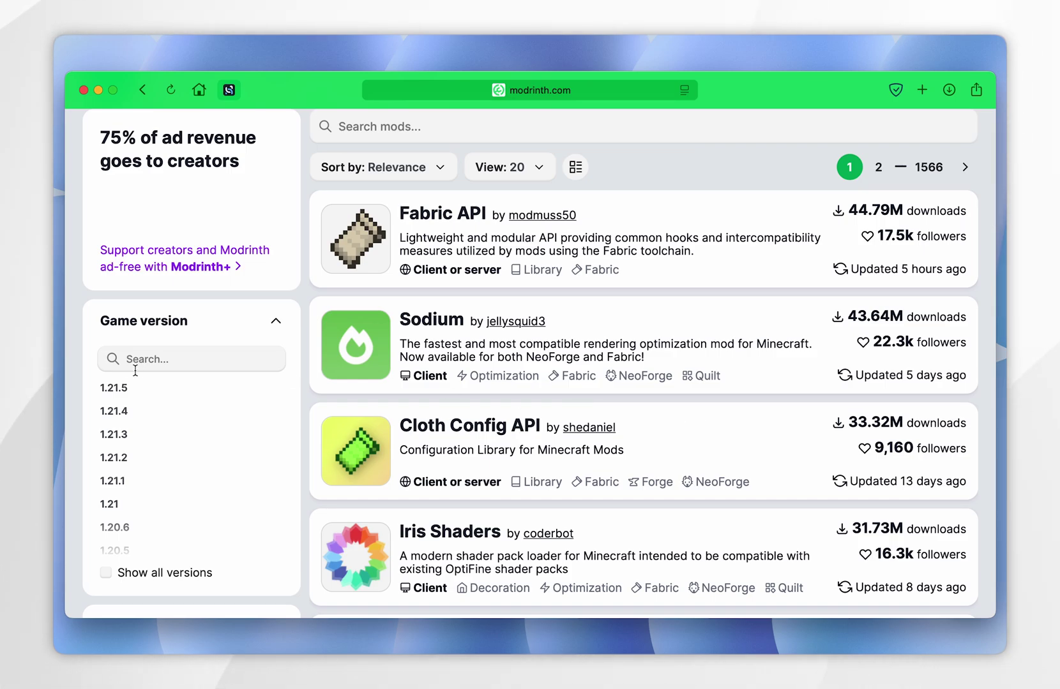
# - Filter the mod results to game version 1.21.5 and the Forge loader
pyautogui.click(119, 391)
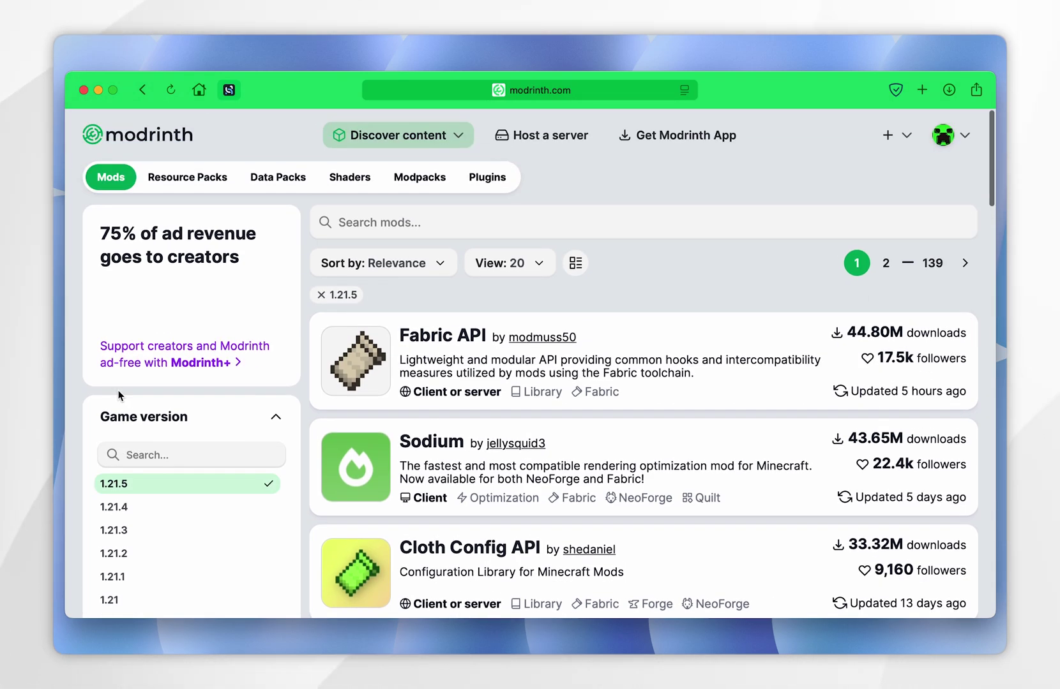
pyautogui.scroll(-5, 312, 399)
pyautogui.scroll(-3, 311, 399)
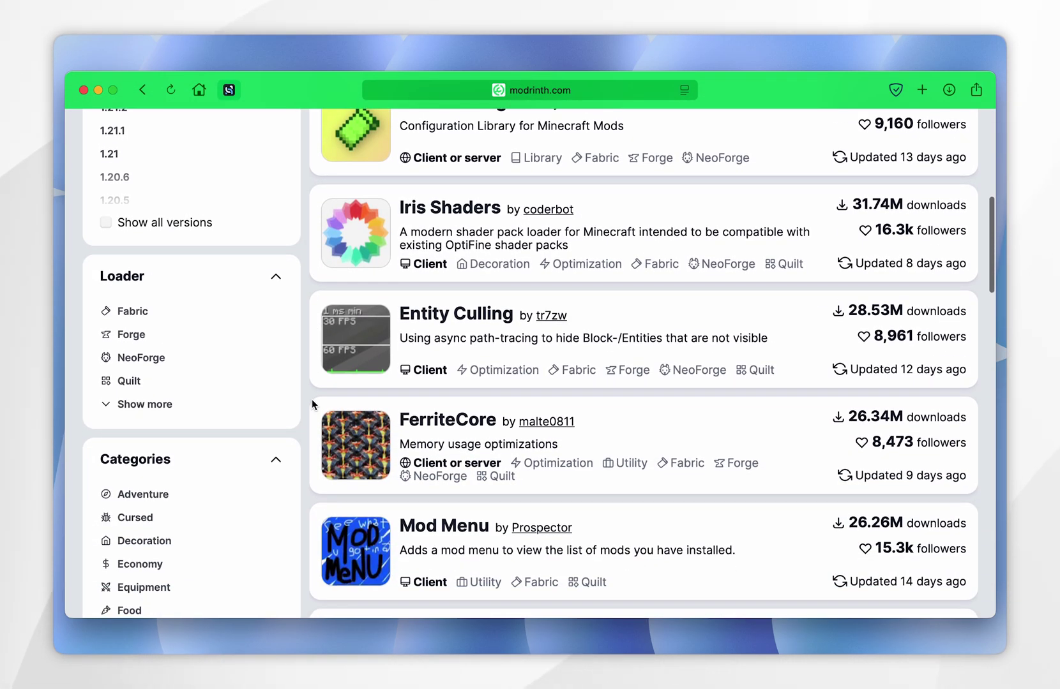
pyautogui.click(133, 336)
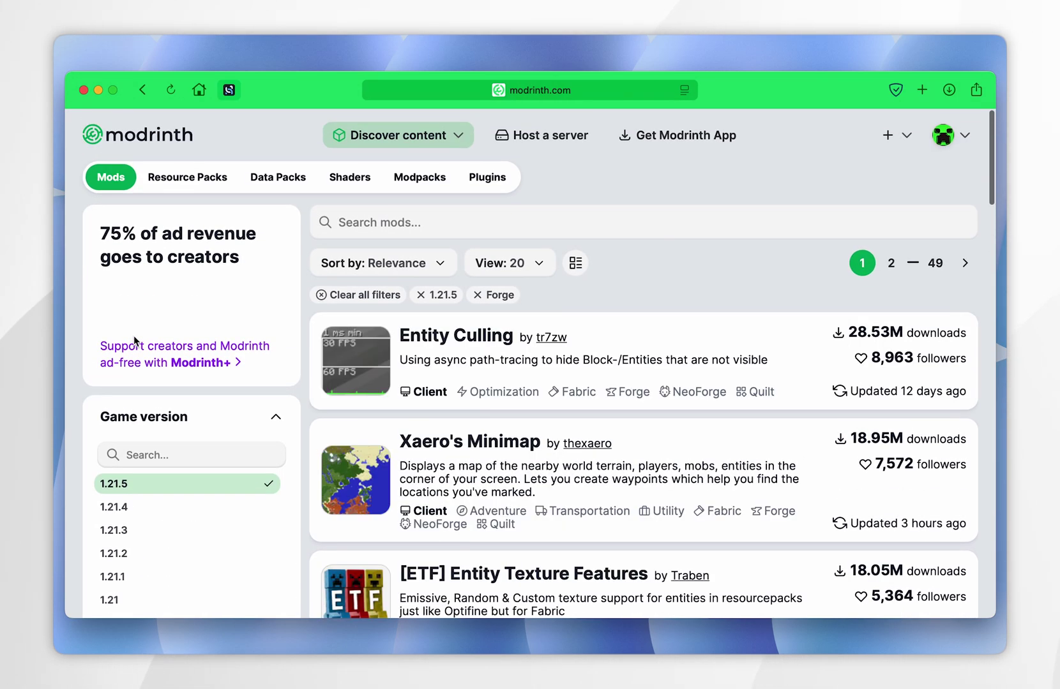
pyautogui.scroll(-4, 653, 351)
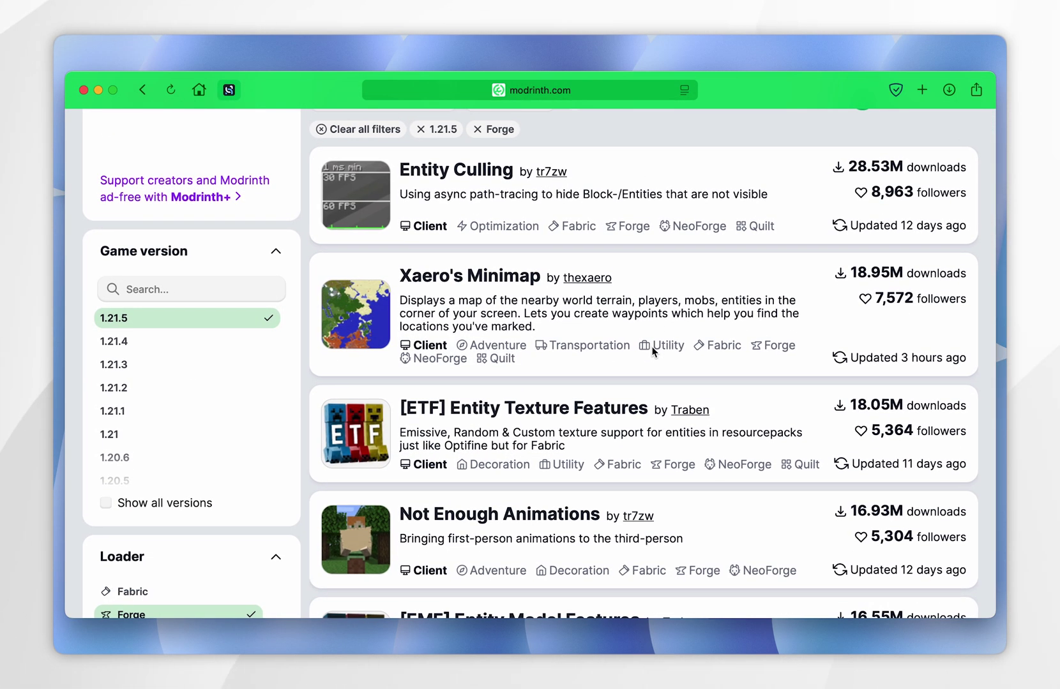
pyautogui.scroll(-7, 652, 351)
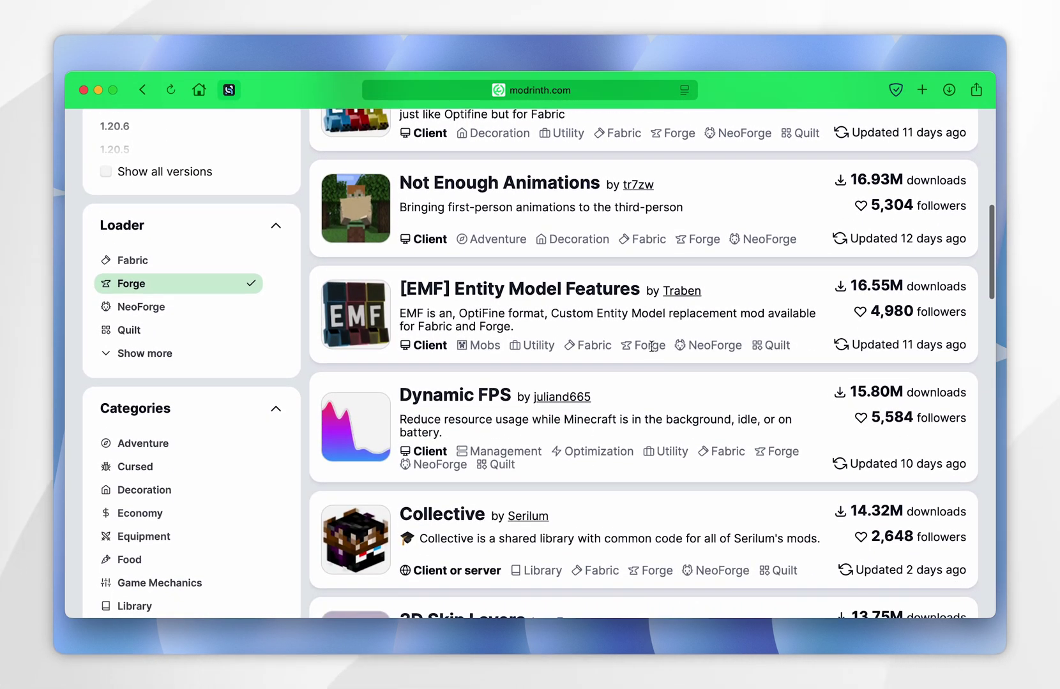
pyautogui.scroll(11, 659, 445)
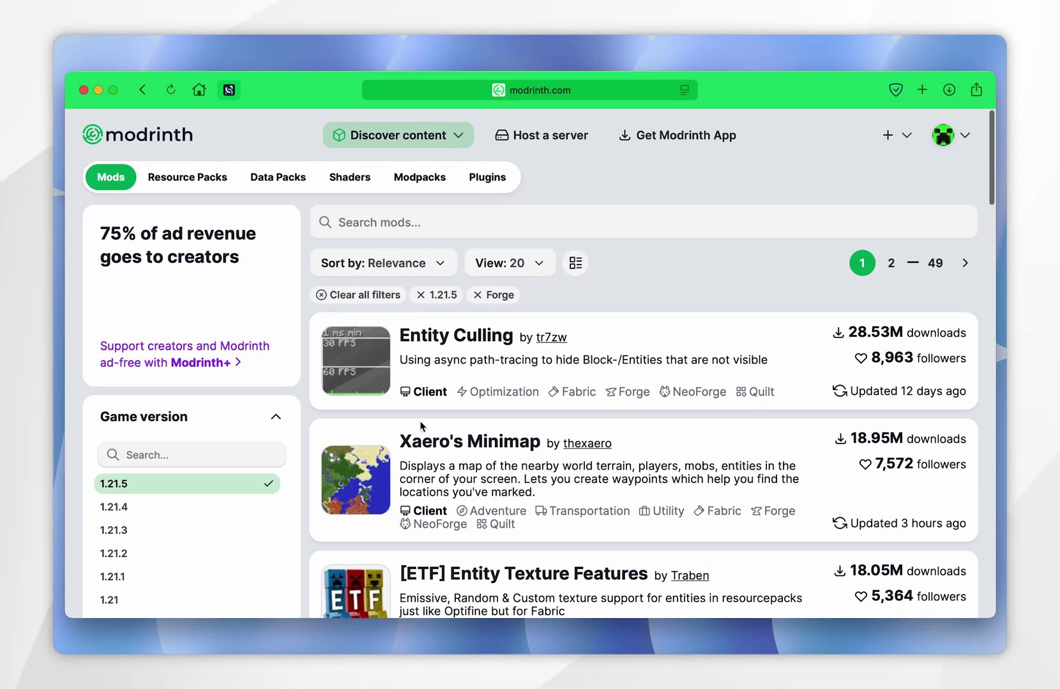
# - From Xaero's Minimap Versions list, save the 25.2.0_Forge_1.21.5 jar to the Desktop
pyautogui.click(465, 442)
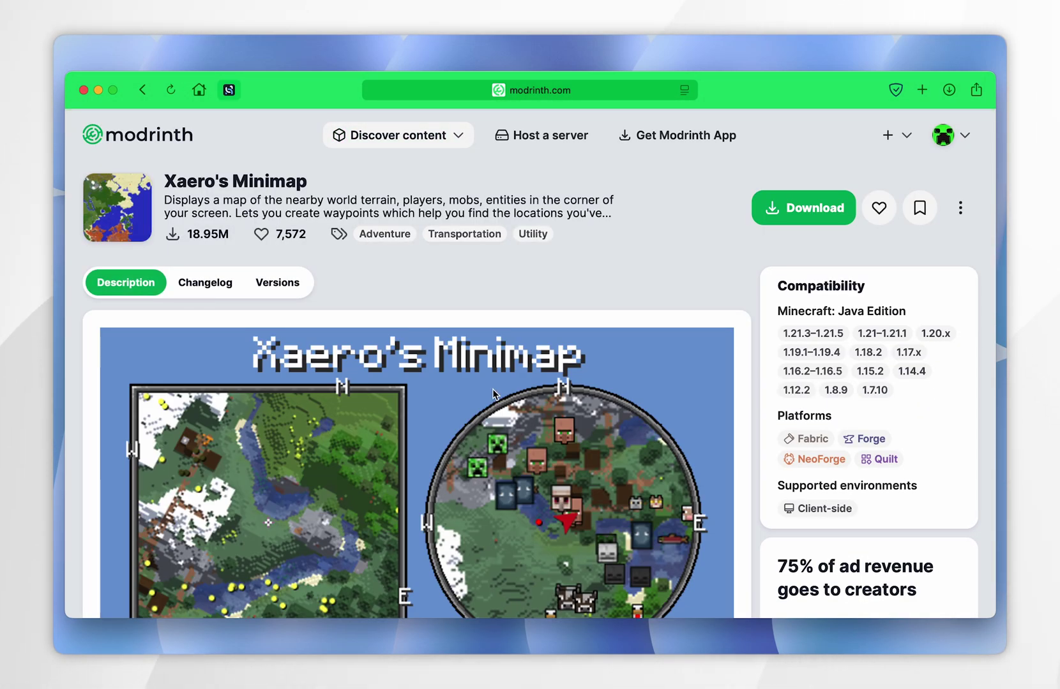
pyautogui.click(272, 286)
pyautogui.scroll(-5, 498, 293)
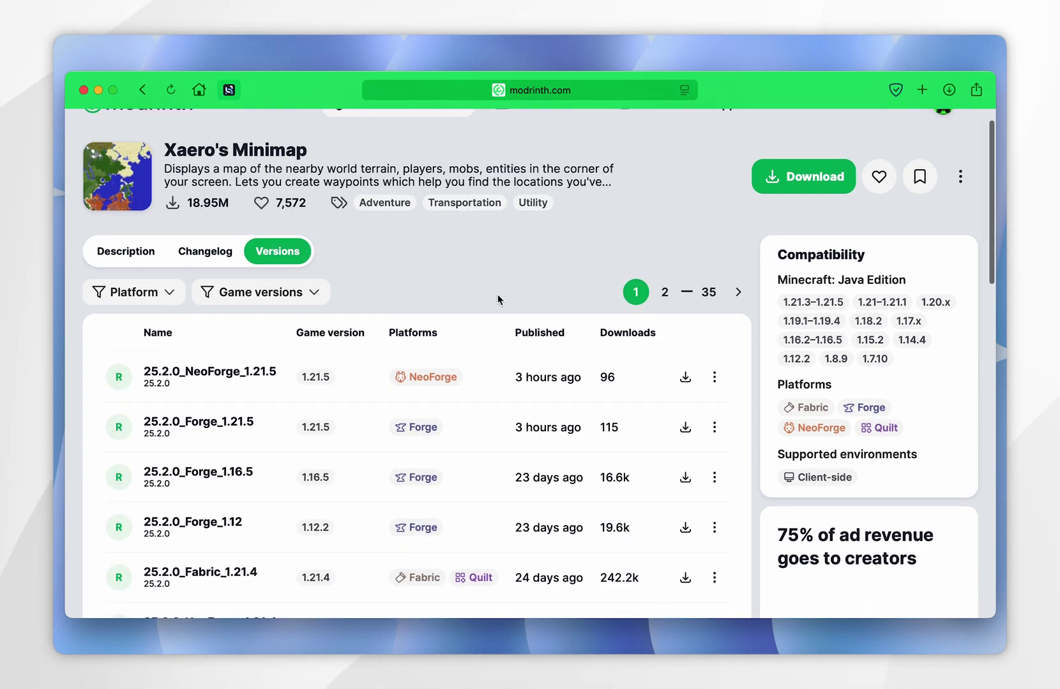
pyautogui.scroll(-1, 497, 294)
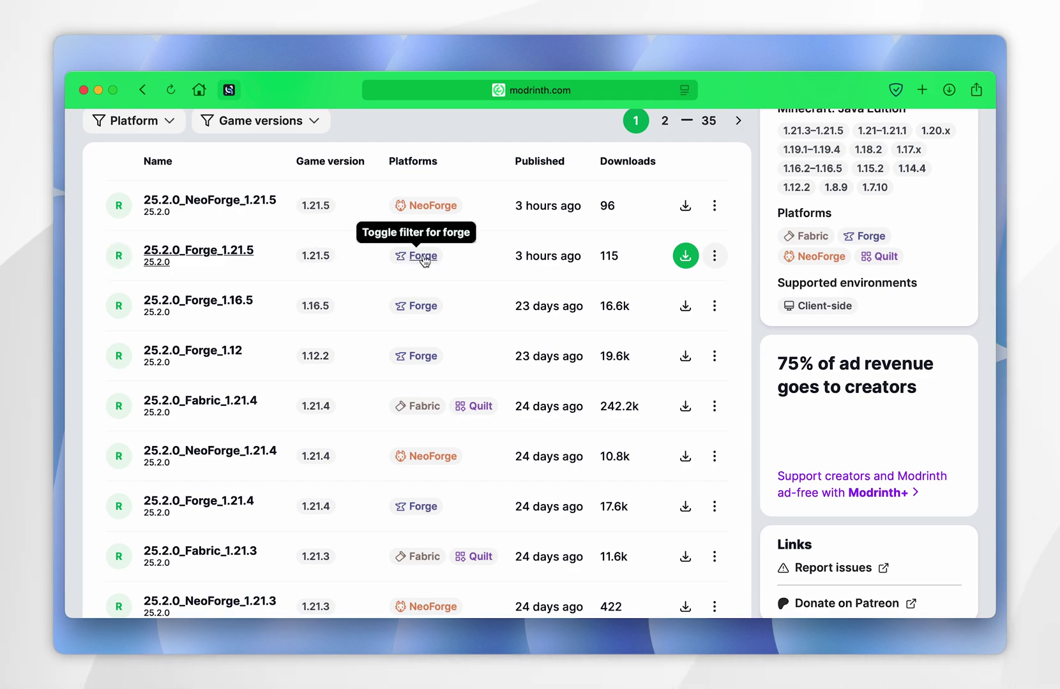
pyautogui.click(197, 254)
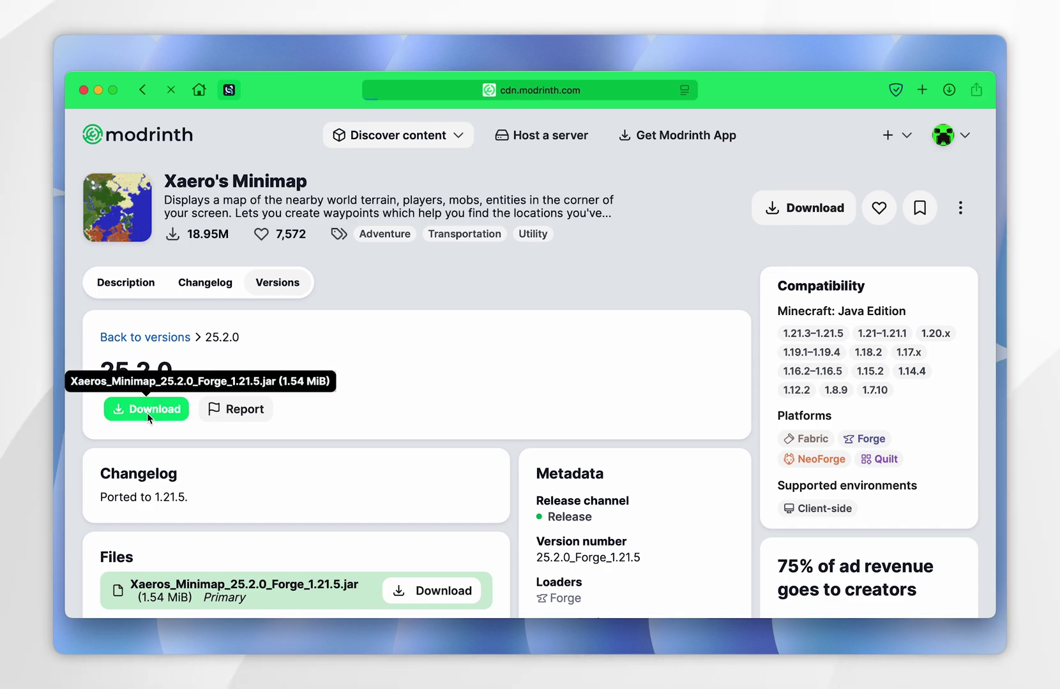
pyautogui.click(147, 410)
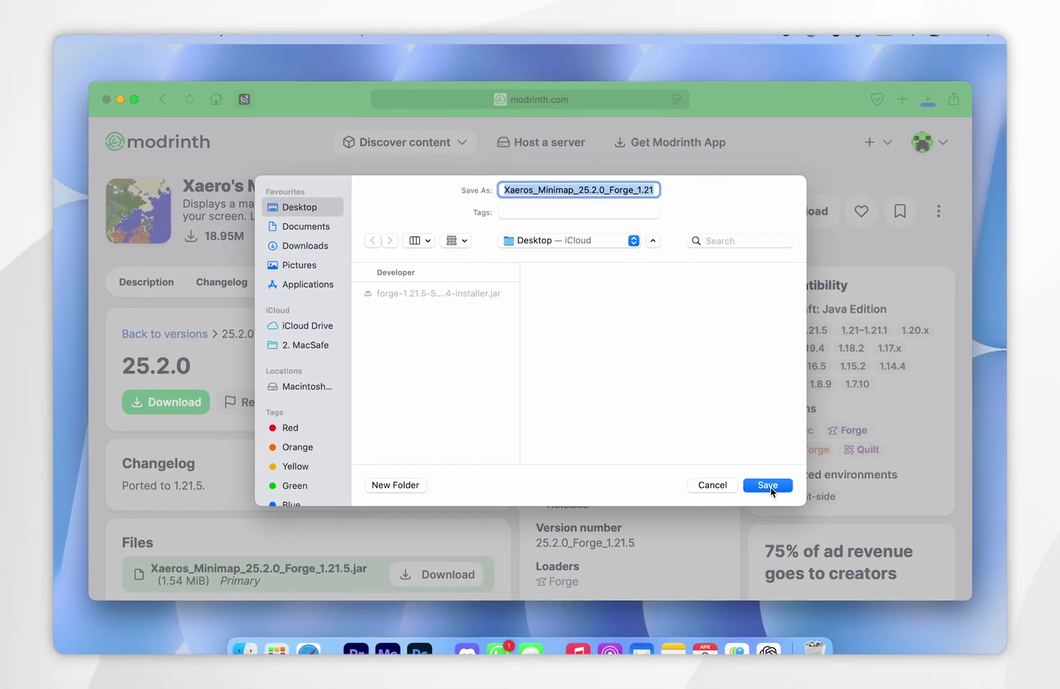
pyautogui.click(770, 487)
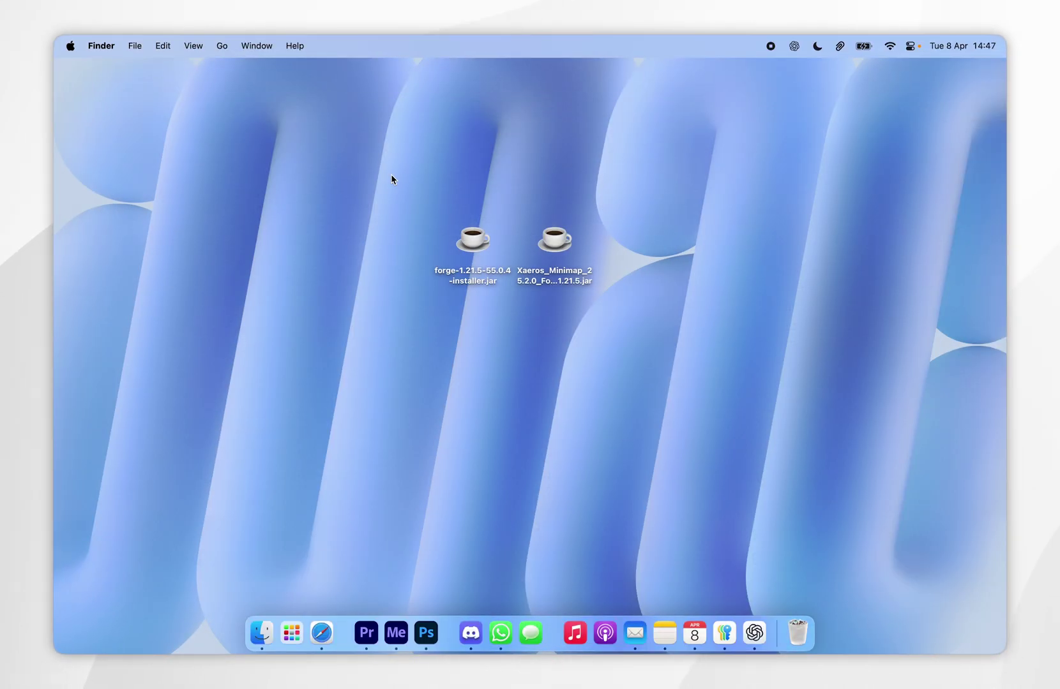
# - Try opening forge-1.21.5-55.0.4-installer.jar, dismiss the malware warning, and open the Apple menu
pyautogui.moveTo(393, 163); pyautogui.dragTo(496, 318)
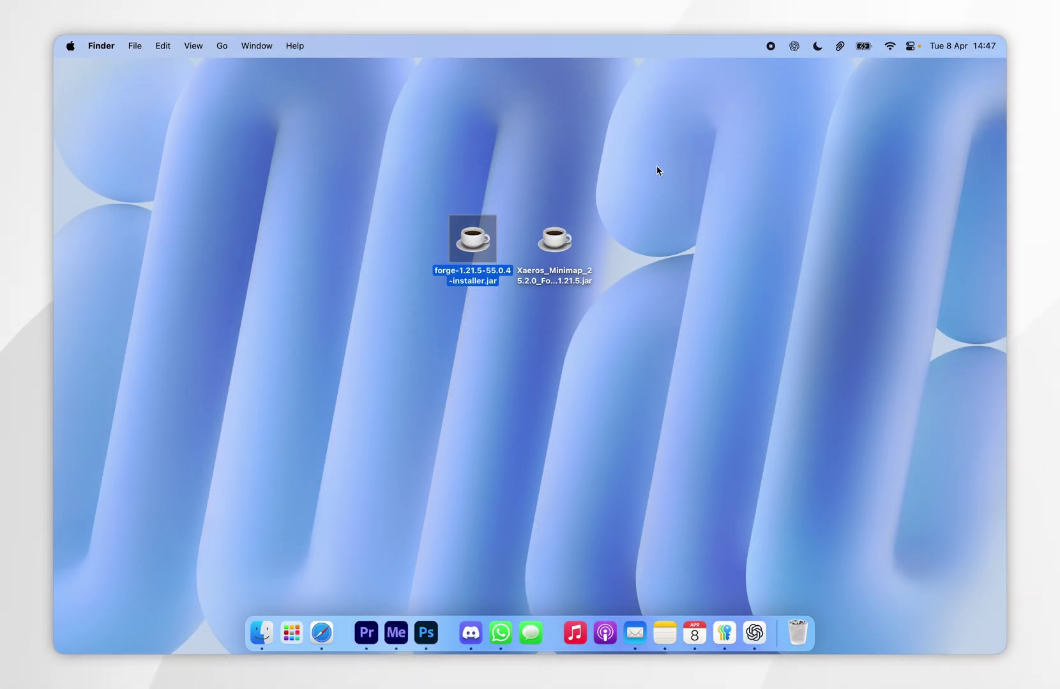
pyautogui.moveTo(643, 191); pyautogui.dragTo(552, 310)
pyautogui.click(505, 341)
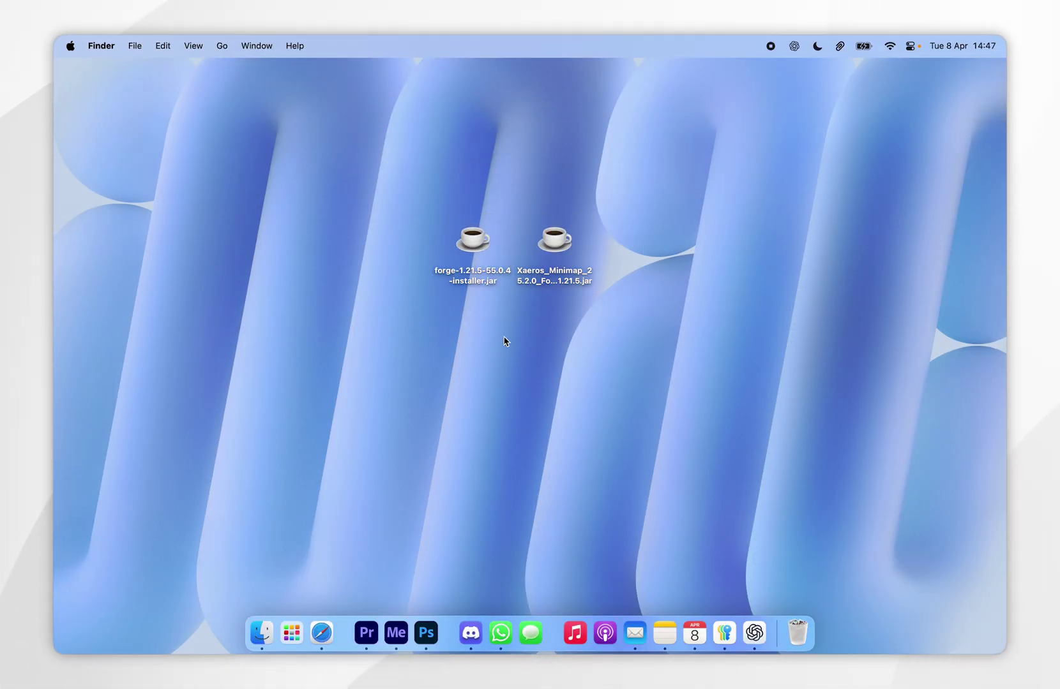
pyautogui.click(466, 252)
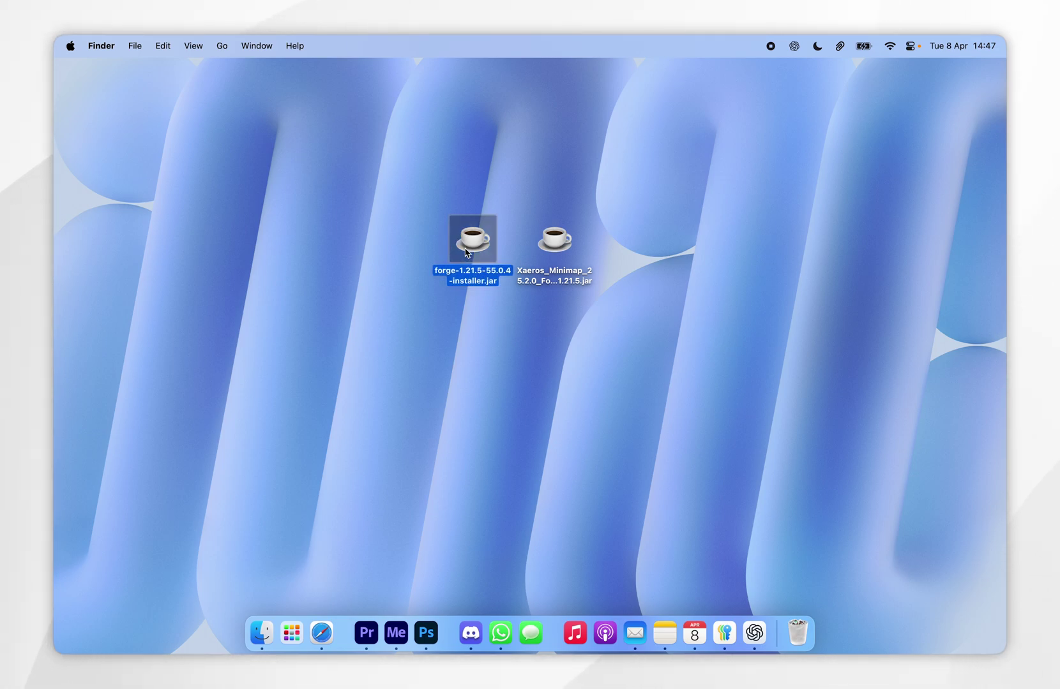
pyautogui.doubleClick(466, 252)
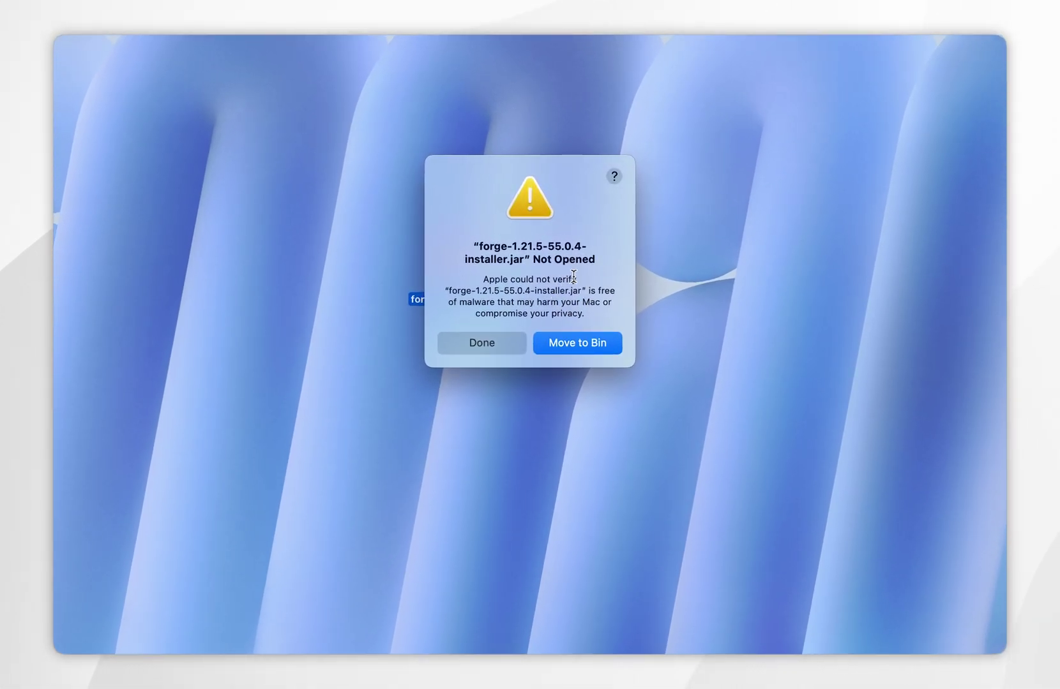
pyautogui.click(485, 348)
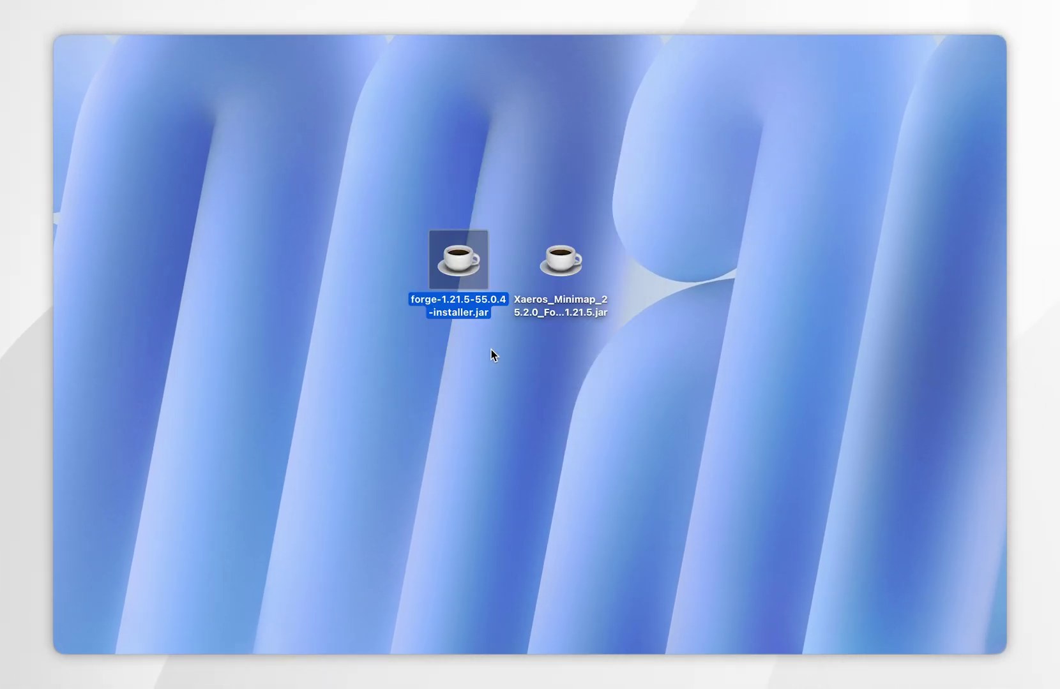
pyautogui.click(504, 370)
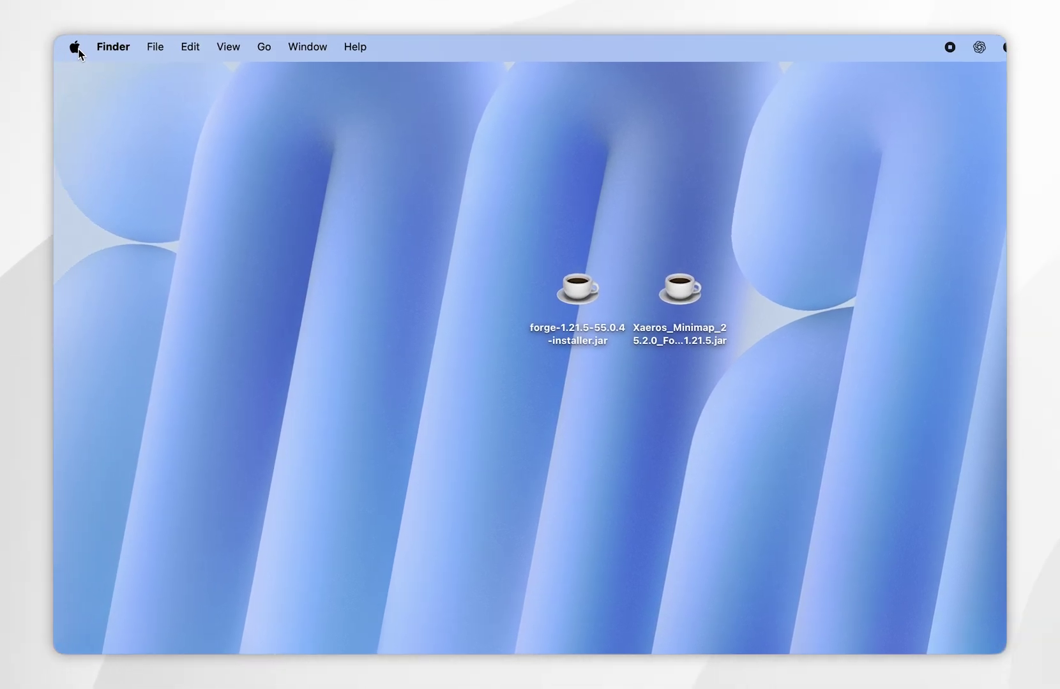
pyautogui.click(77, 50)
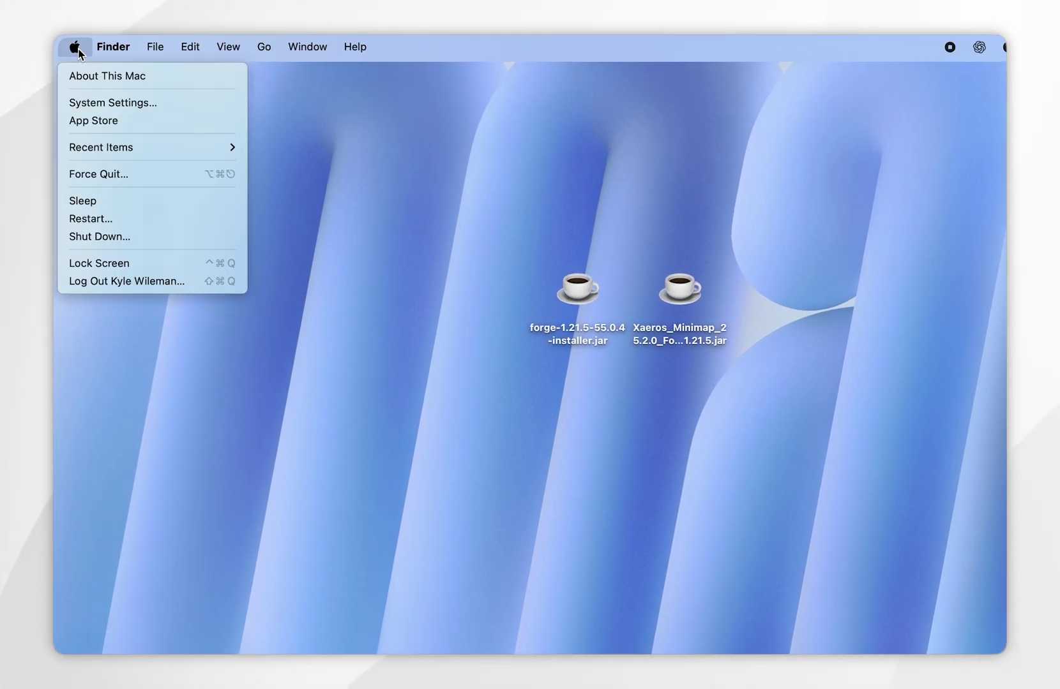
# - In System Settings > Privacy & Security, choose Open Anyway for the blocked Forge installer
pyautogui.click(164, 107)
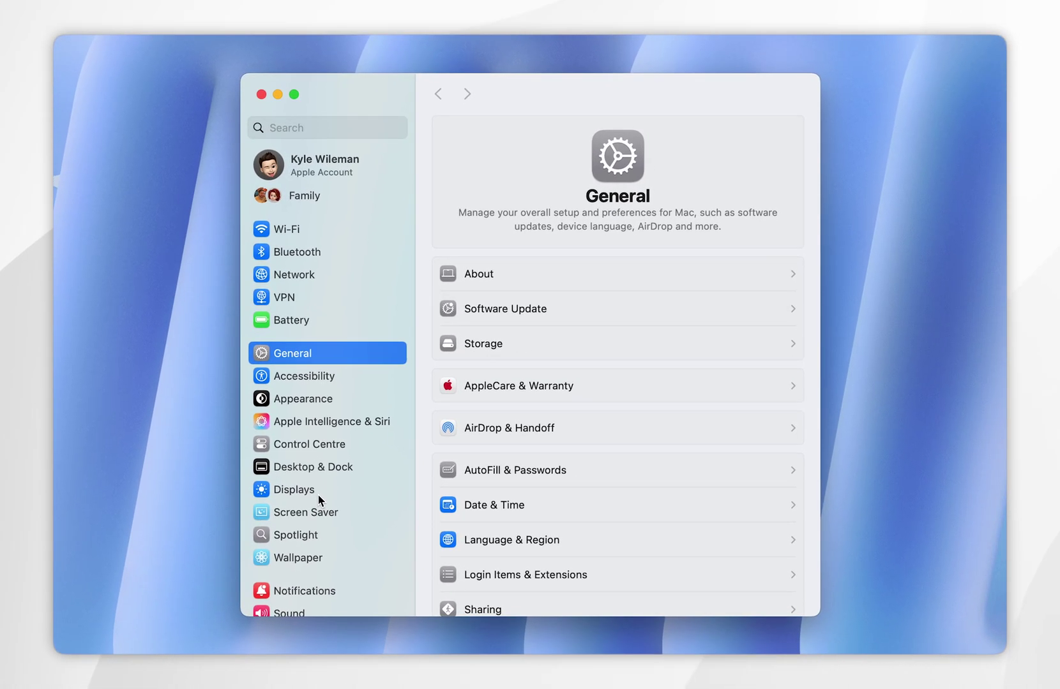
pyautogui.scroll(-10, 317, 495)
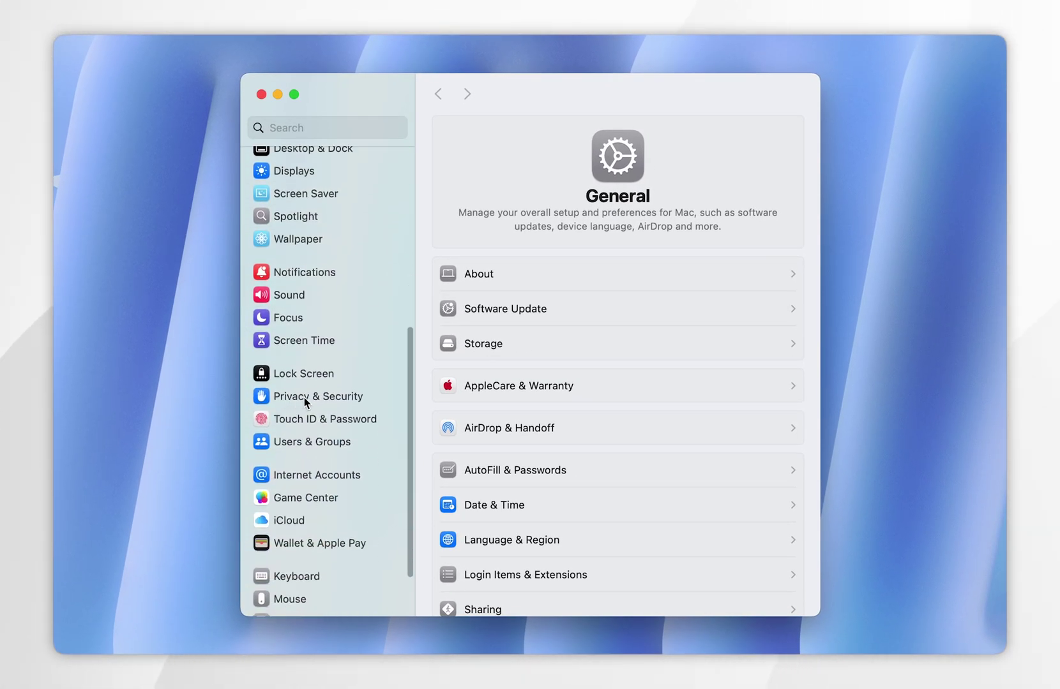
pyautogui.click(304, 398)
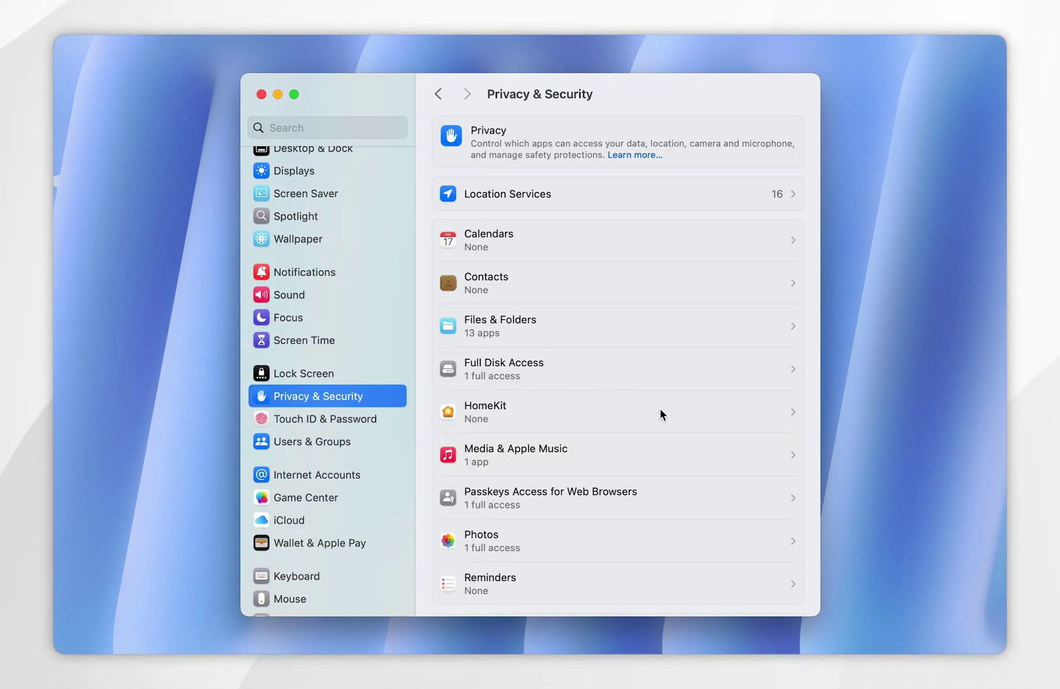
pyautogui.scroll(-15, 660, 415)
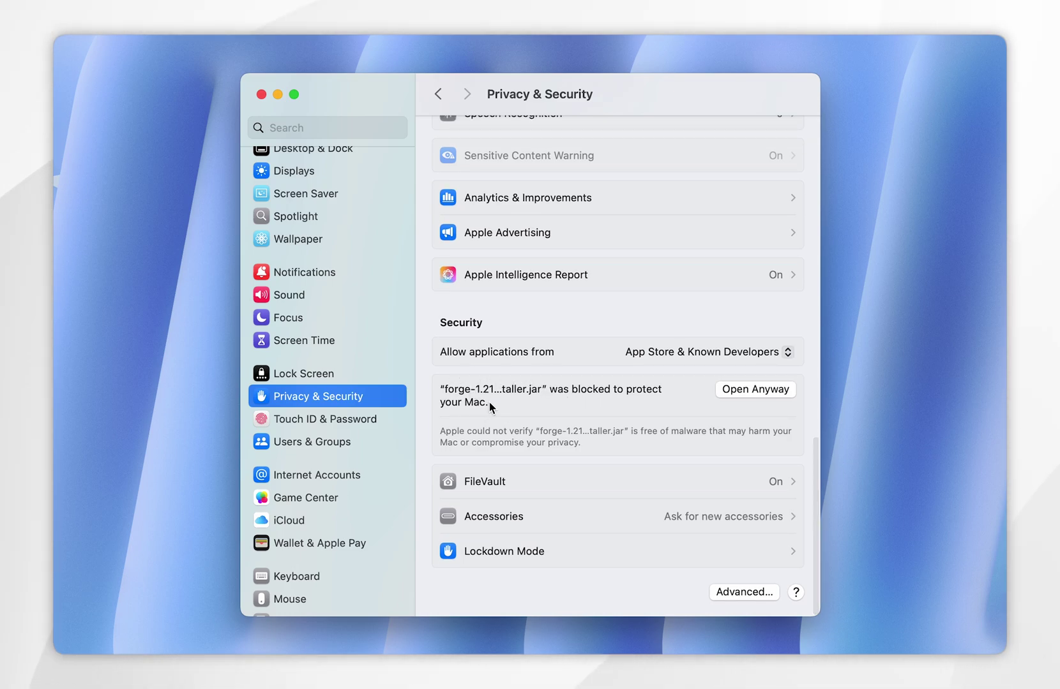
pyautogui.click(745, 390)
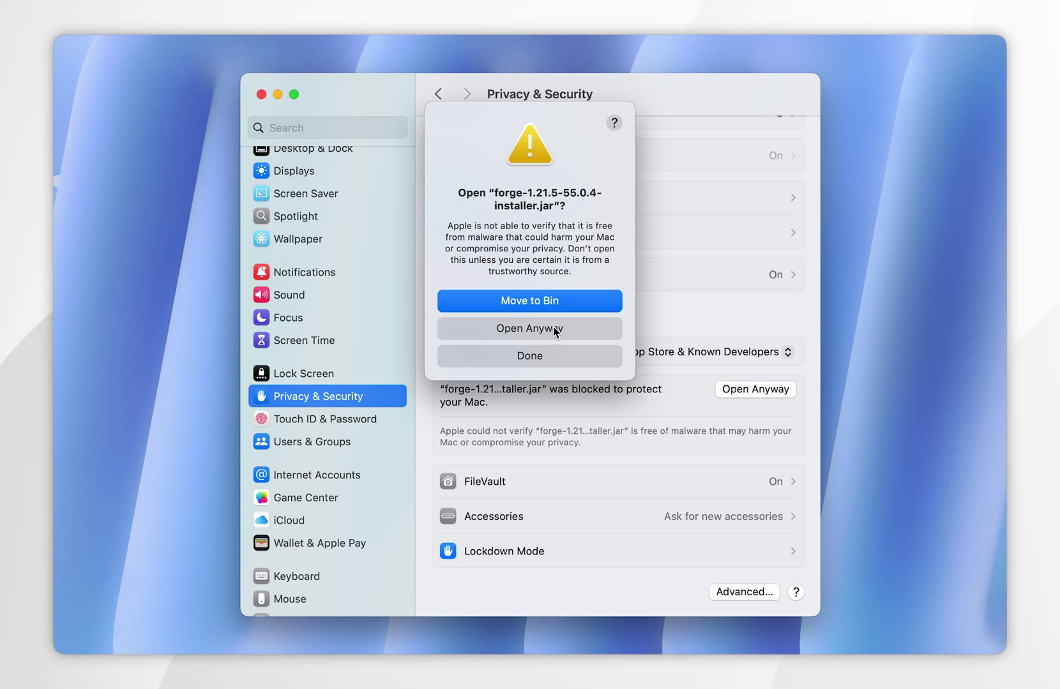
# - Confirm opening the installer, install the Forge client, and acknowledge the completed installation
pyautogui.click(552, 331)
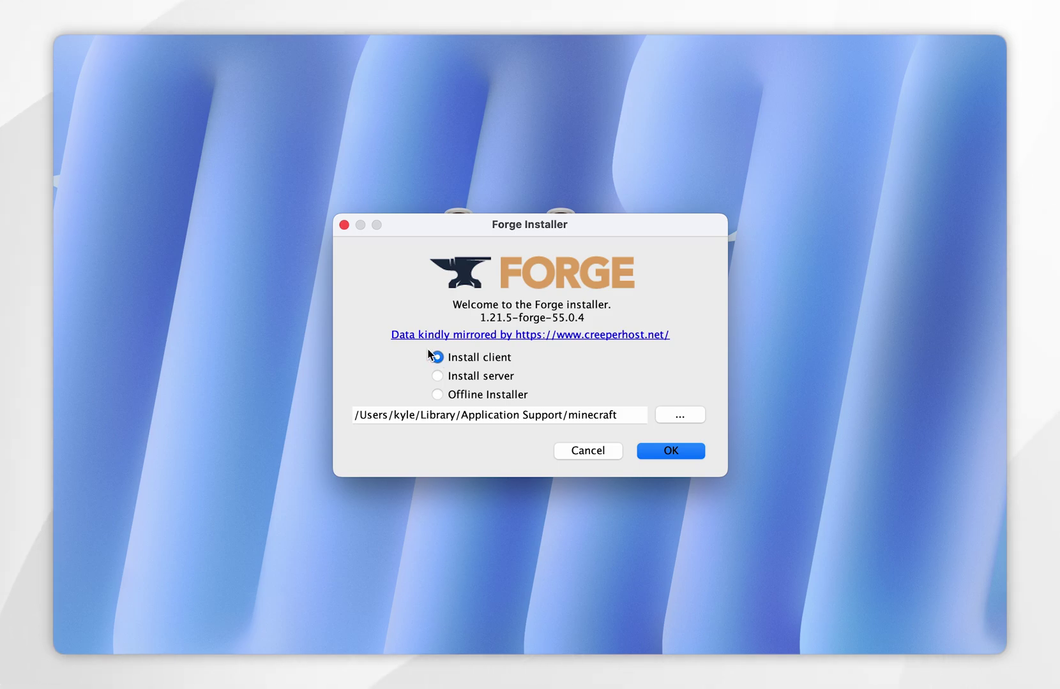
pyautogui.click(660, 455)
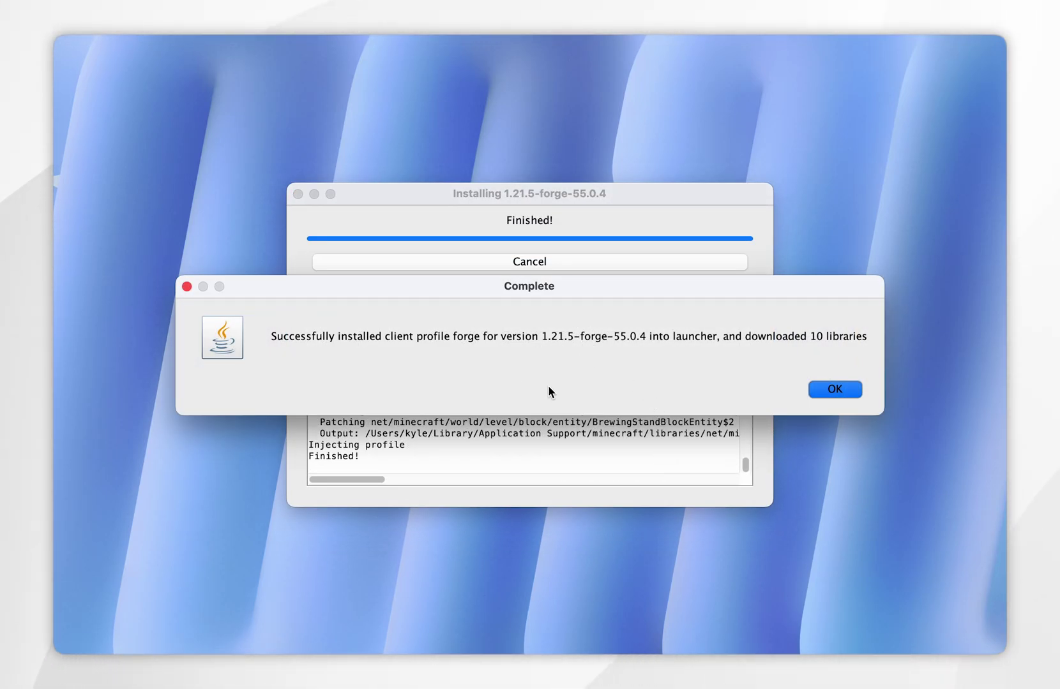
pyautogui.click(828, 385)
# - Close the installer and move forge-1.21.5-55.0.4-installer.jar from the Desktop to the Trash
pyautogui.click(987, 89)
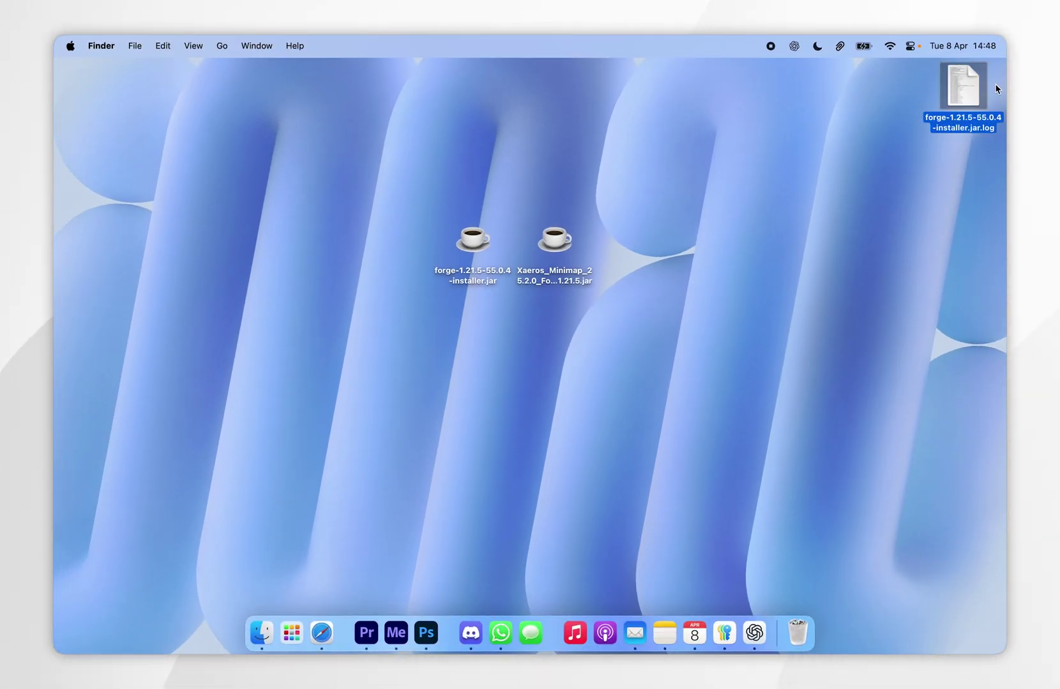
pyautogui.moveTo(397, 218); pyautogui.dragTo(493, 294)
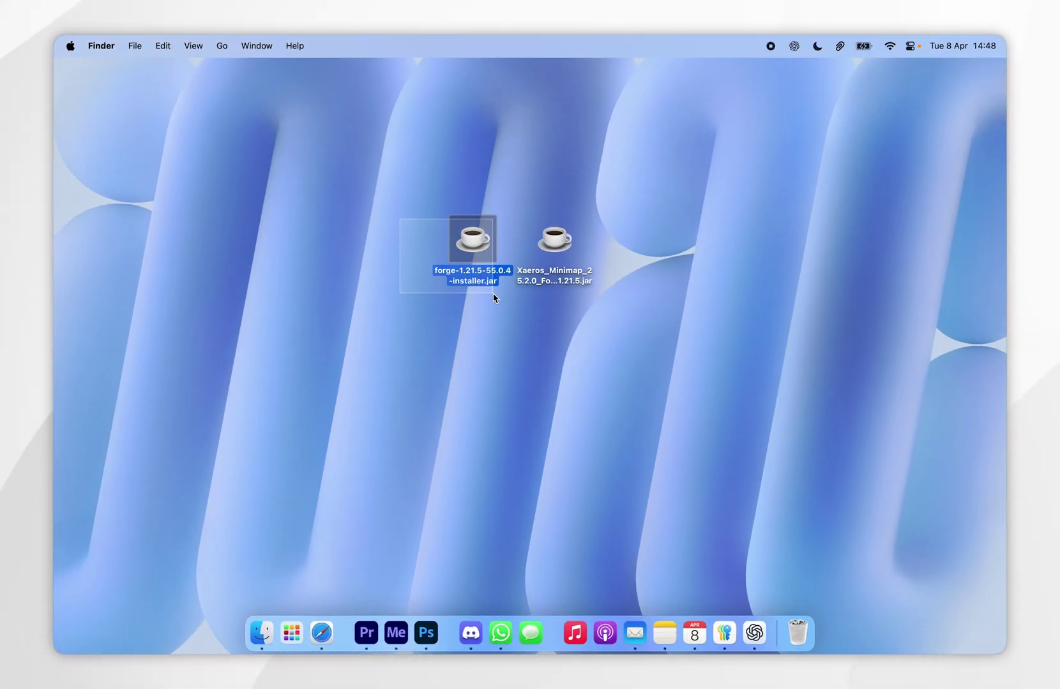
pyautogui.press('super+BackSpace')
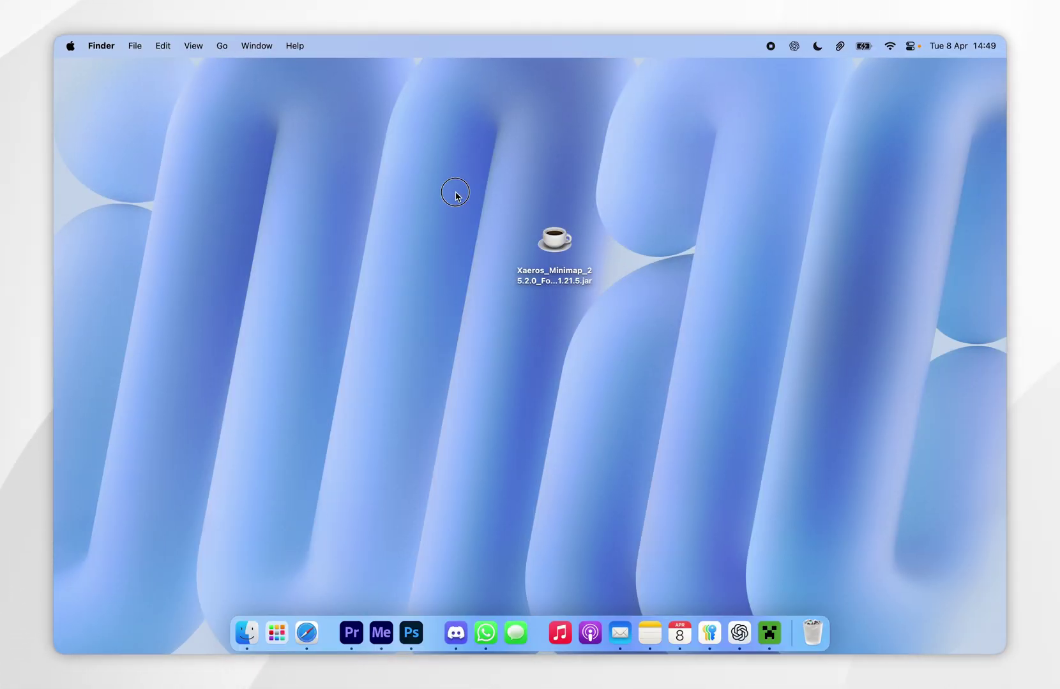
# - Leave the minimap jar on the Desktop and reopen Minecraft Launcher from the Dock
pyautogui.moveTo(455, 193); pyautogui.dragTo(554, 344)
pyautogui.click(554, 345)
pyautogui.click(769, 633)
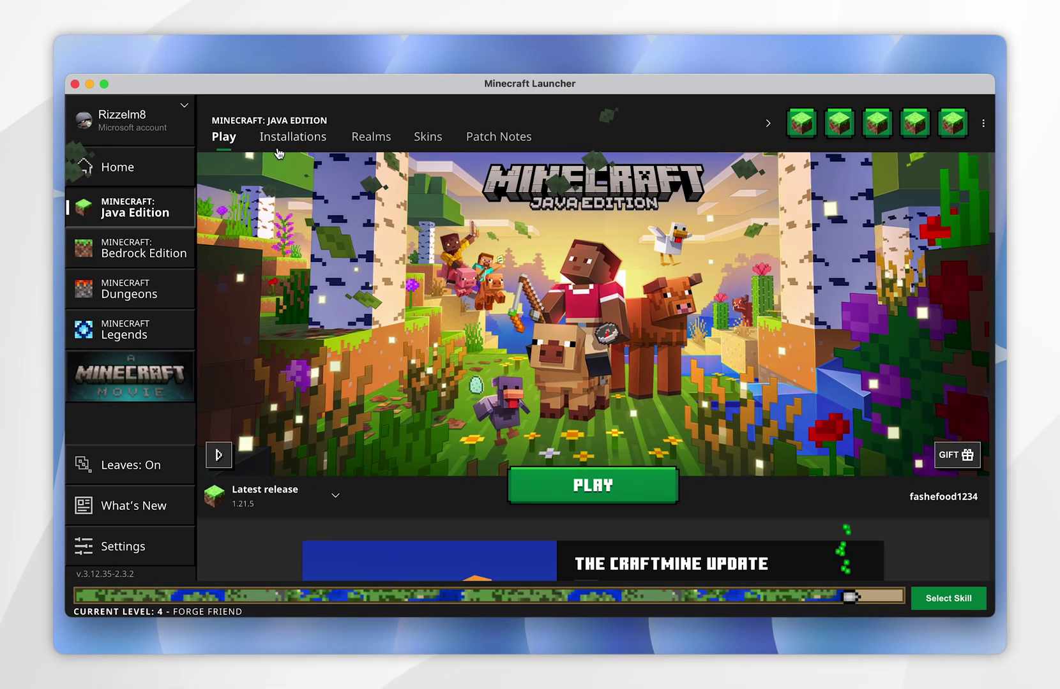
# - Open the forge installation's game folder from the launcher's Installations list
pyautogui.click(290, 139)
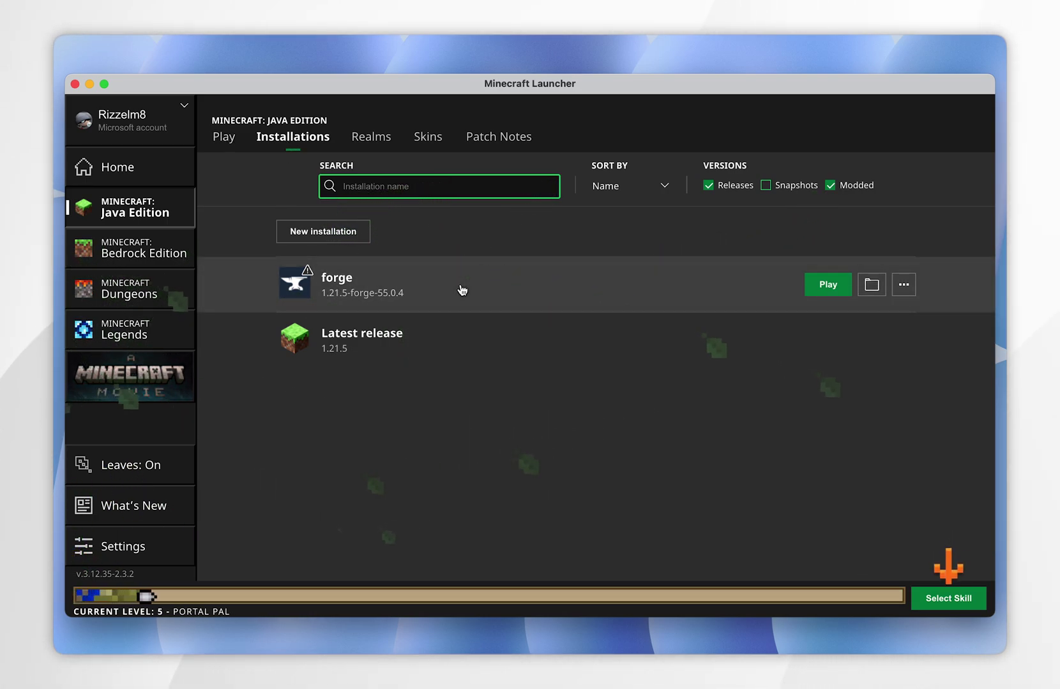
pyautogui.click(870, 285)
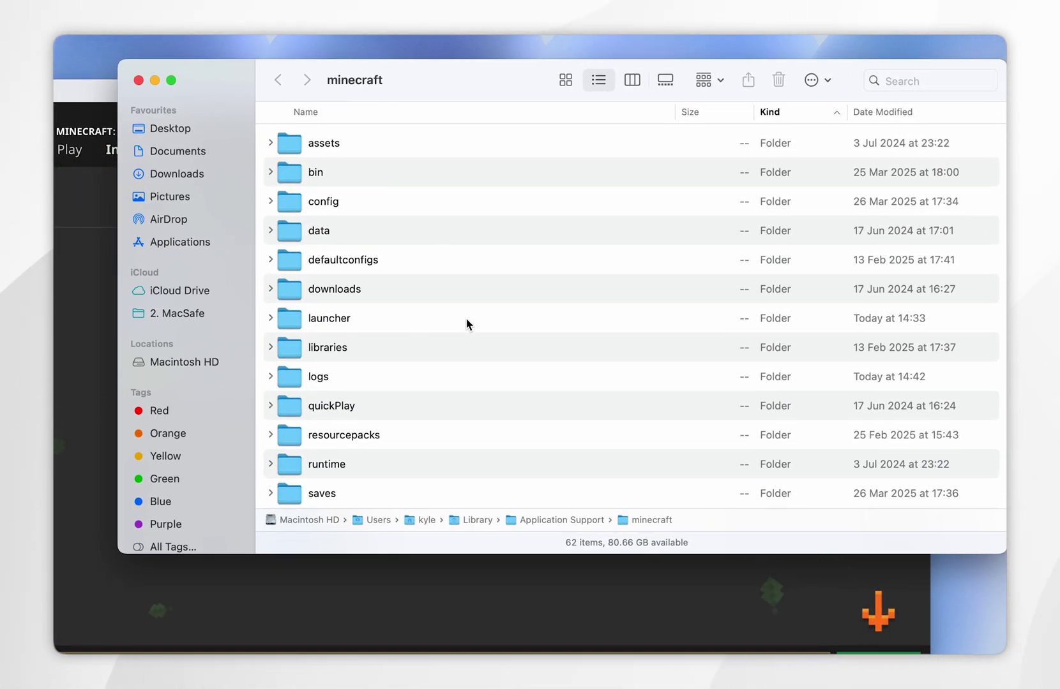
# - Create a new folder named mods in the minecraft folder and open it
pyautogui.scroll(-5, 466, 319)
pyautogui.scroll(2, 466, 319)
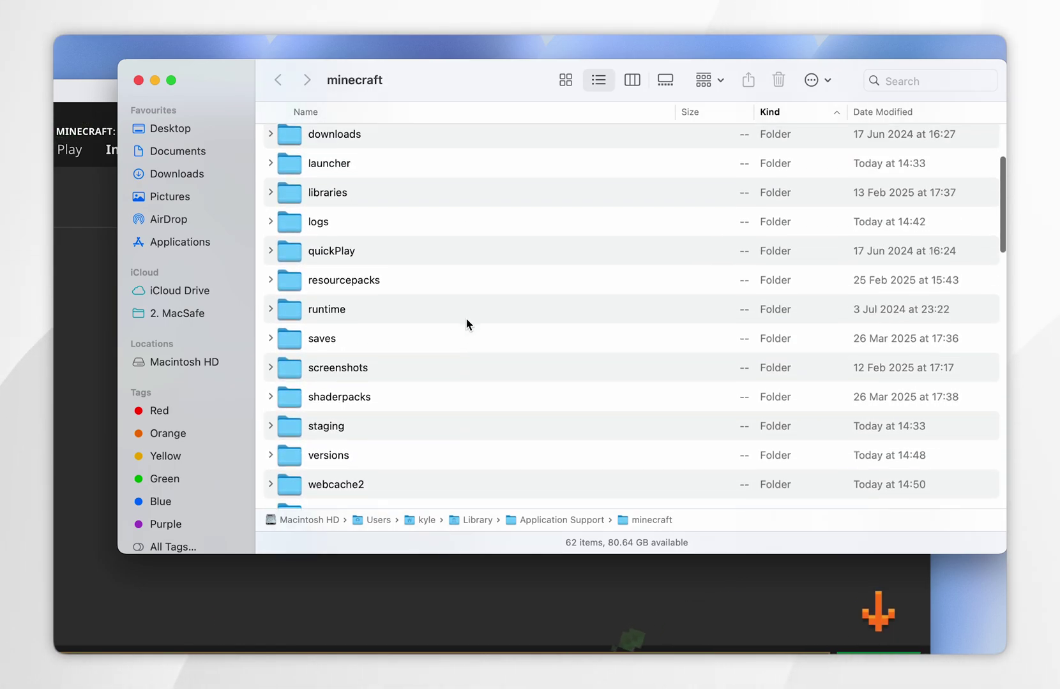
pyautogui.scroll(3, 466, 318)
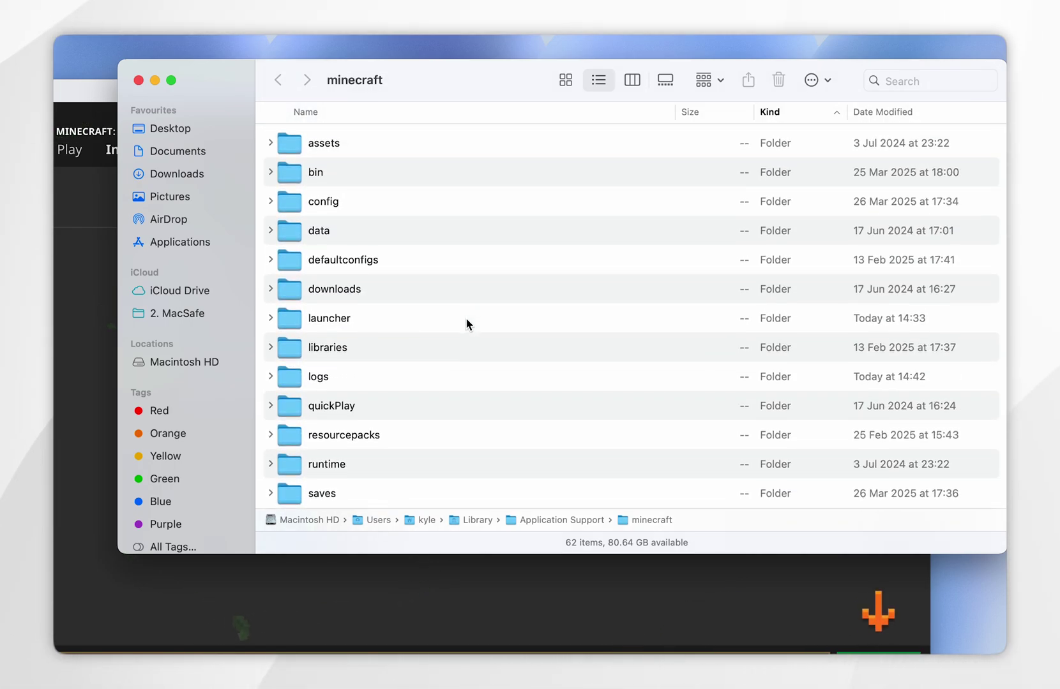
pyautogui.click(815, 81)
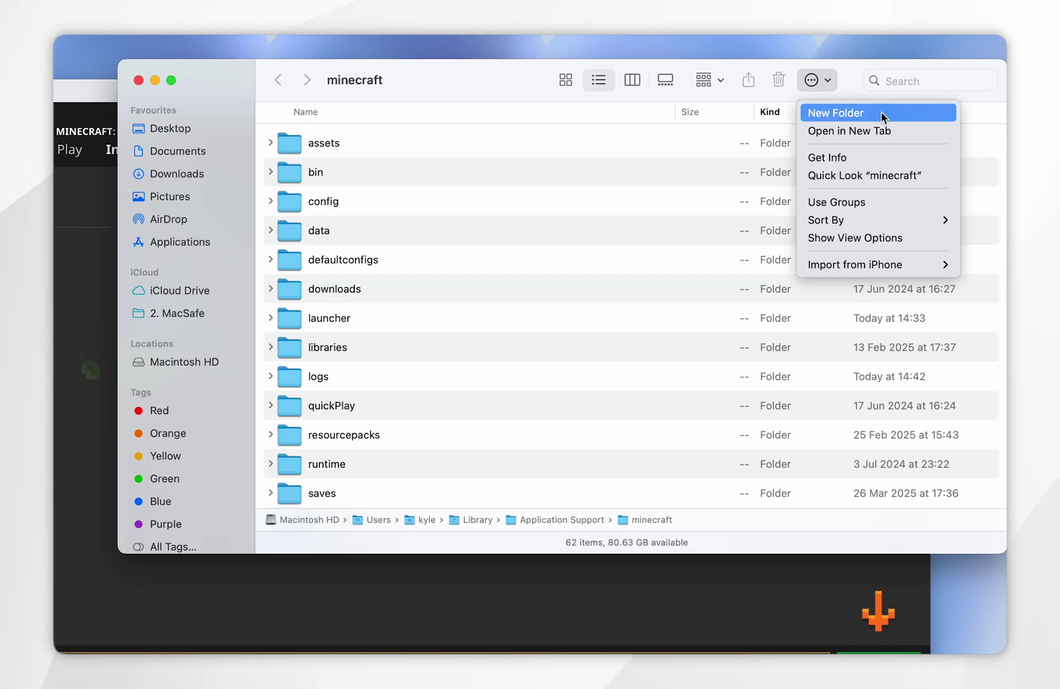
pyautogui.click(835, 113)
pyautogui.write('mod')
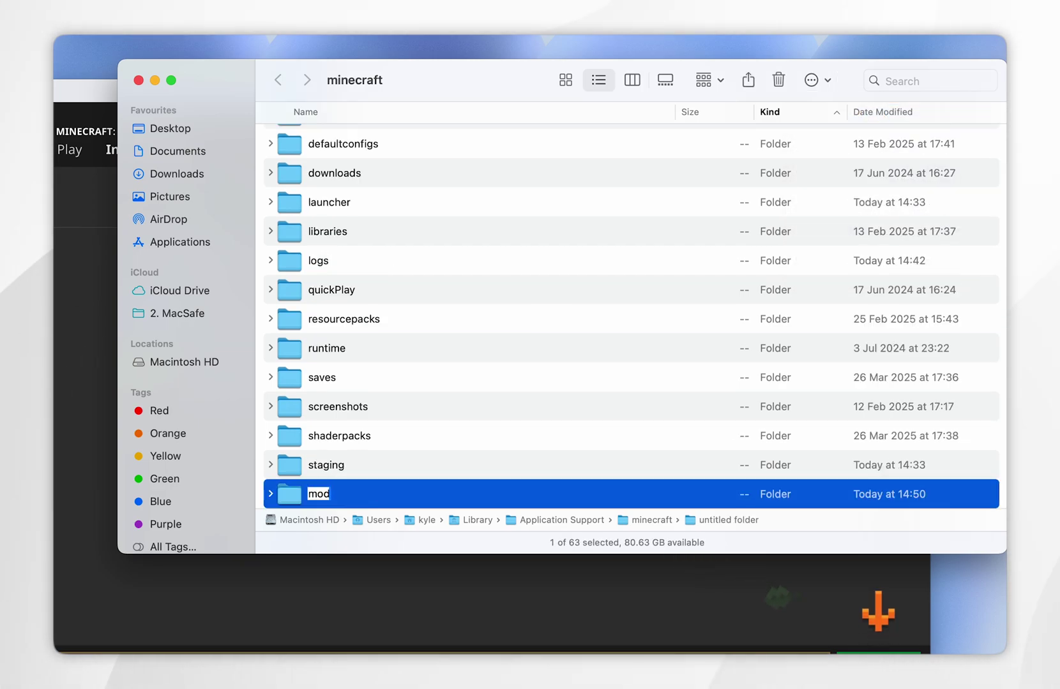
pyautogui.write('s')
pyautogui.press('Return')
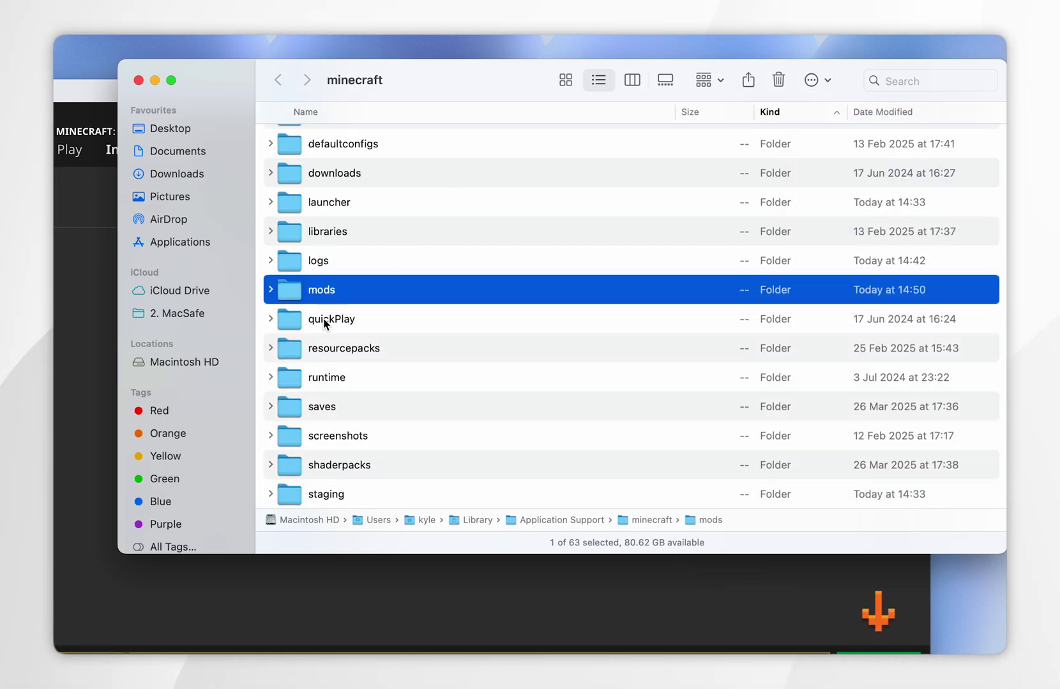
pyautogui.doubleClick(374, 290)
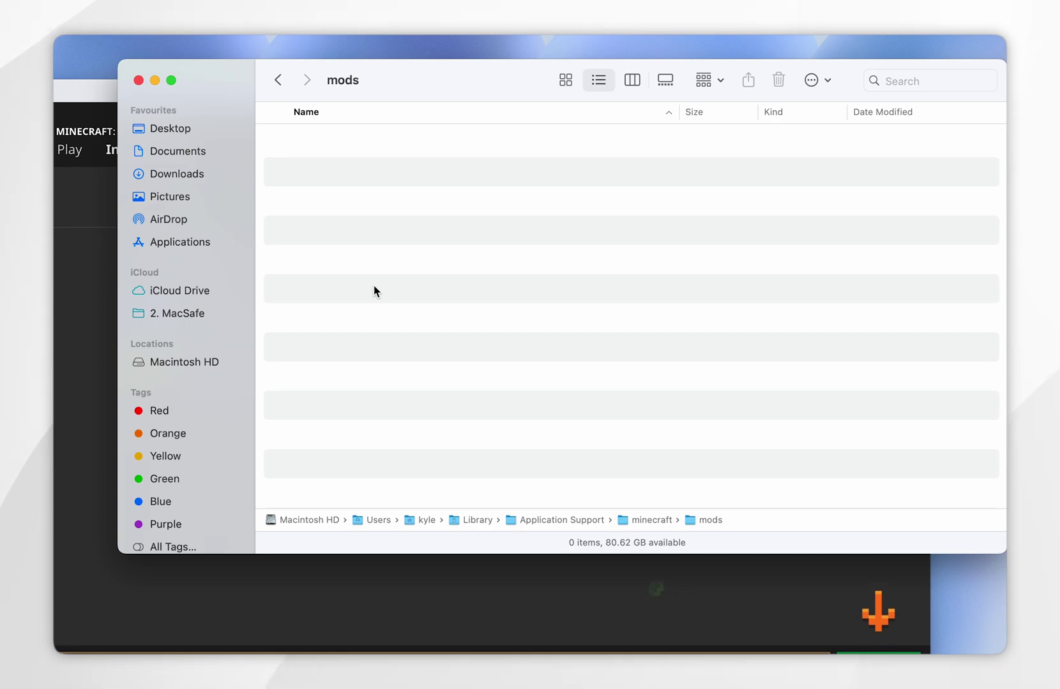
# - Move the Xaero's Minimap jar from the Desktop into mods, then close the Finder window
pyautogui.press('F11')
pyautogui.click(439, 271)
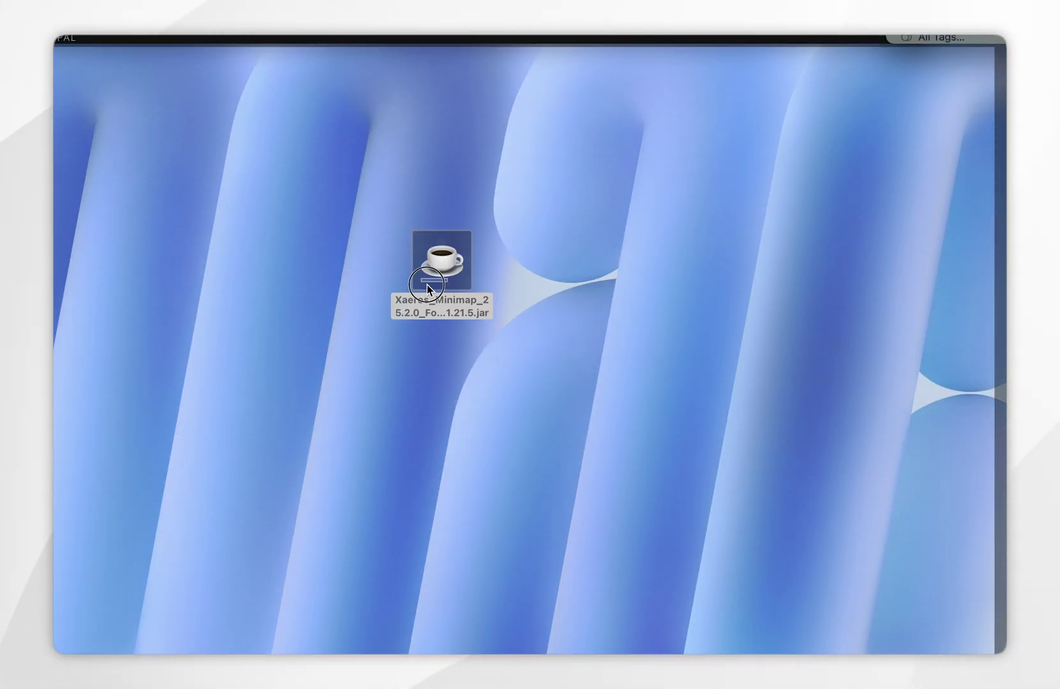
pyautogui.press('F11')
pyautogui.moveTo(430, 335); pyautogui.dragTo(567, 327)
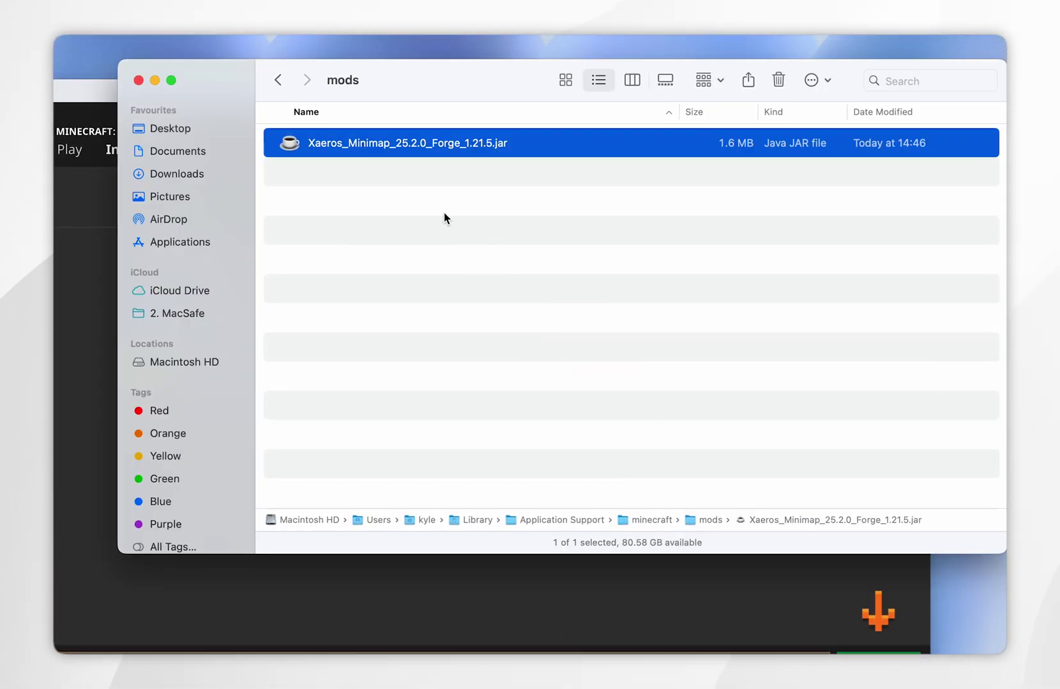
pyautogui.click(138, 80)
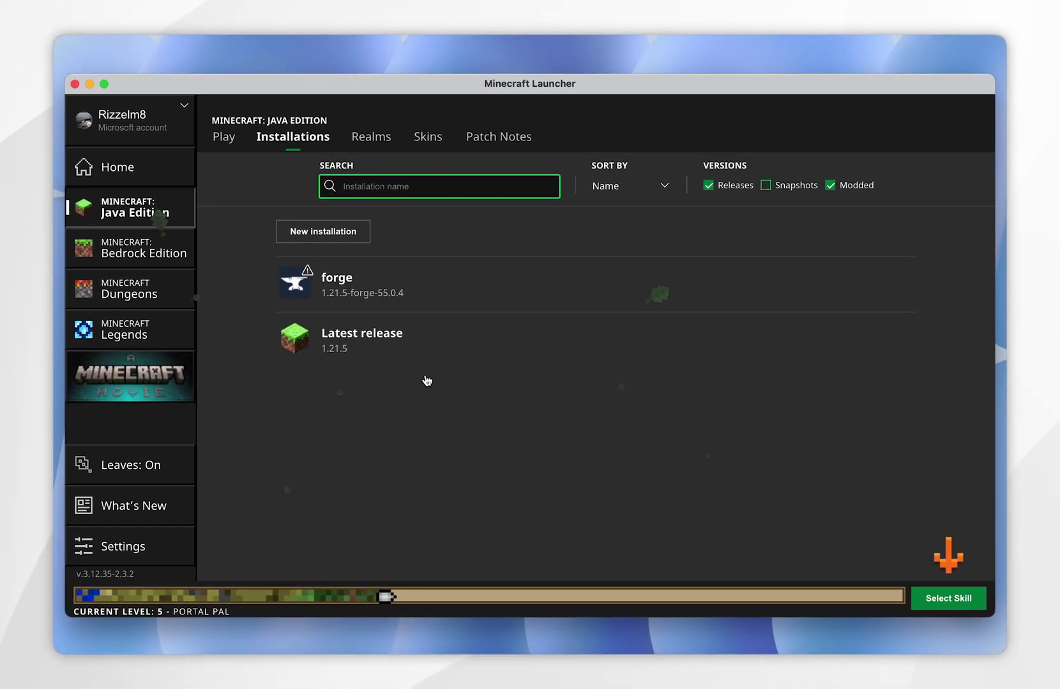
pyautogui.click(223, 141)
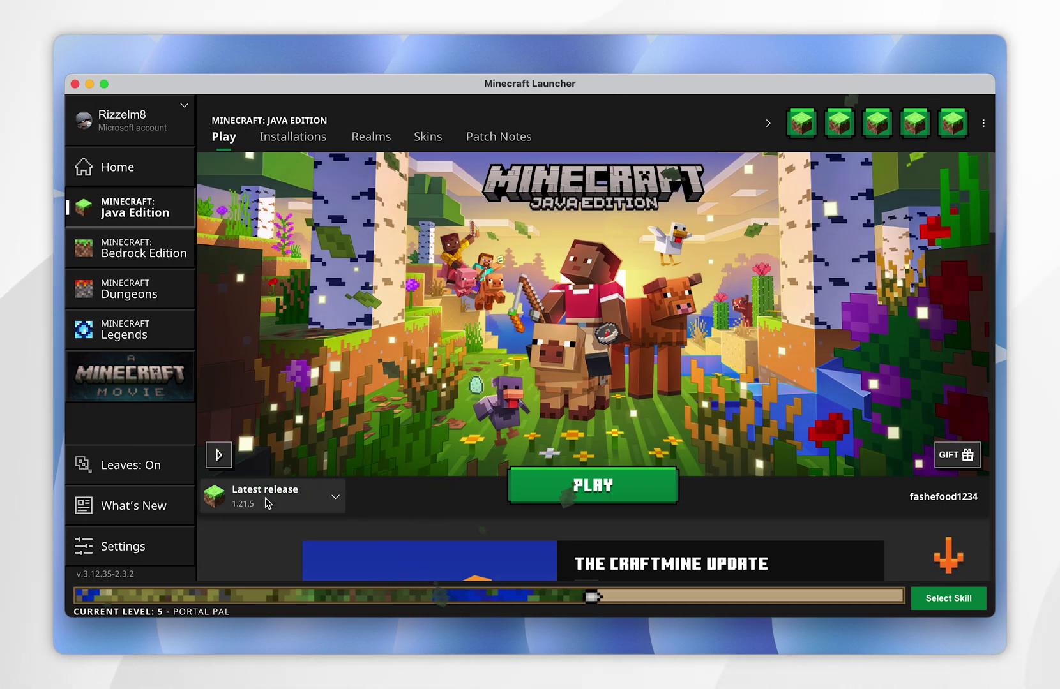
# - Launch the forge 1.21.5-forge-55.0.4 installation, acknowledging the modified-installation risk warning
pyautogui.click(268, 504)
pyautogui.click(254, 381)
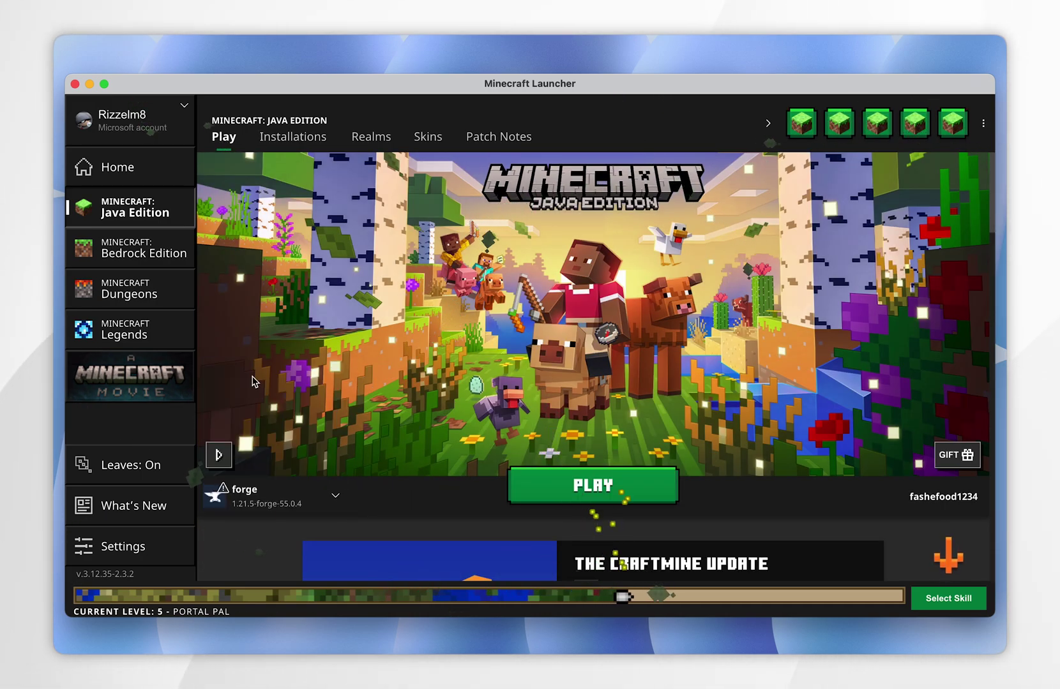
pyautogui.click(614, 496)
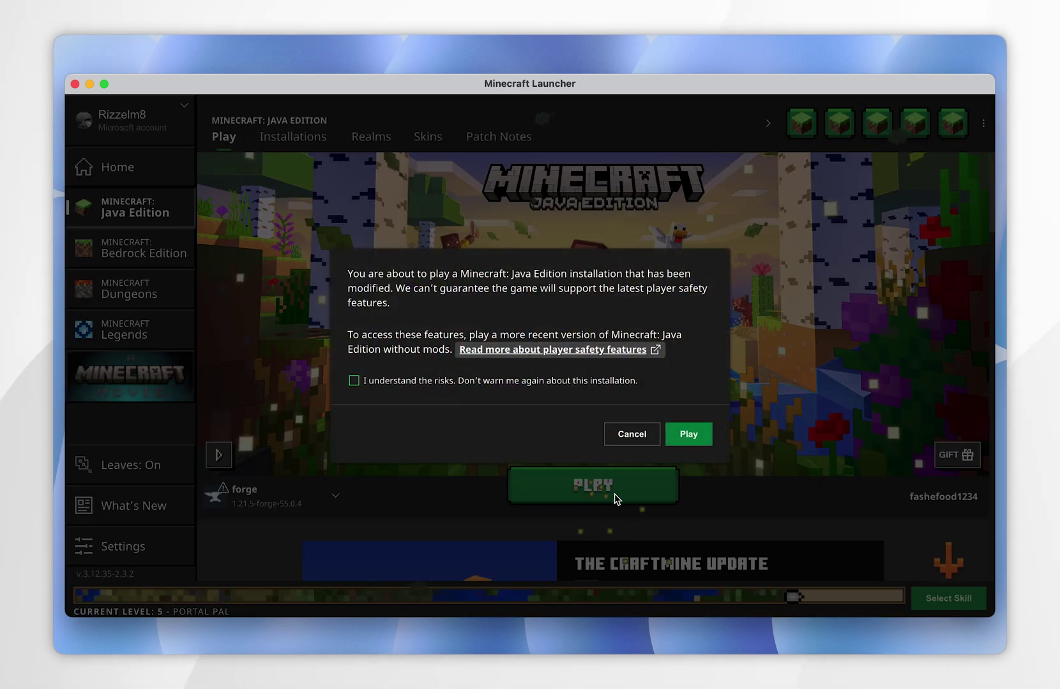
pyautogui.click(419, 382)
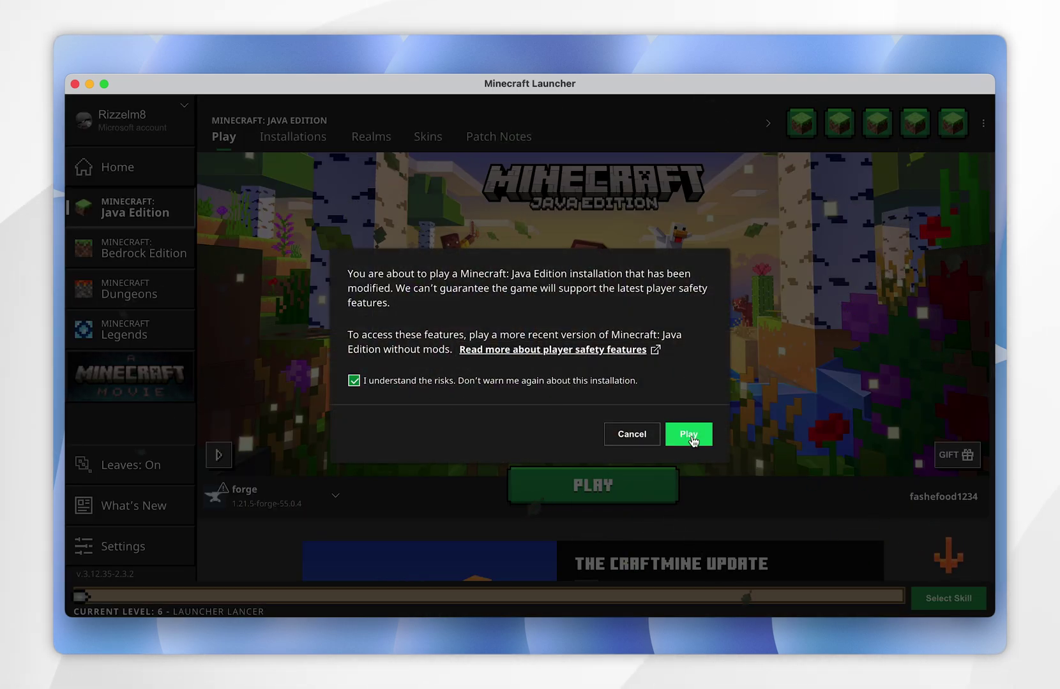
pyautogui.click(690, 436)
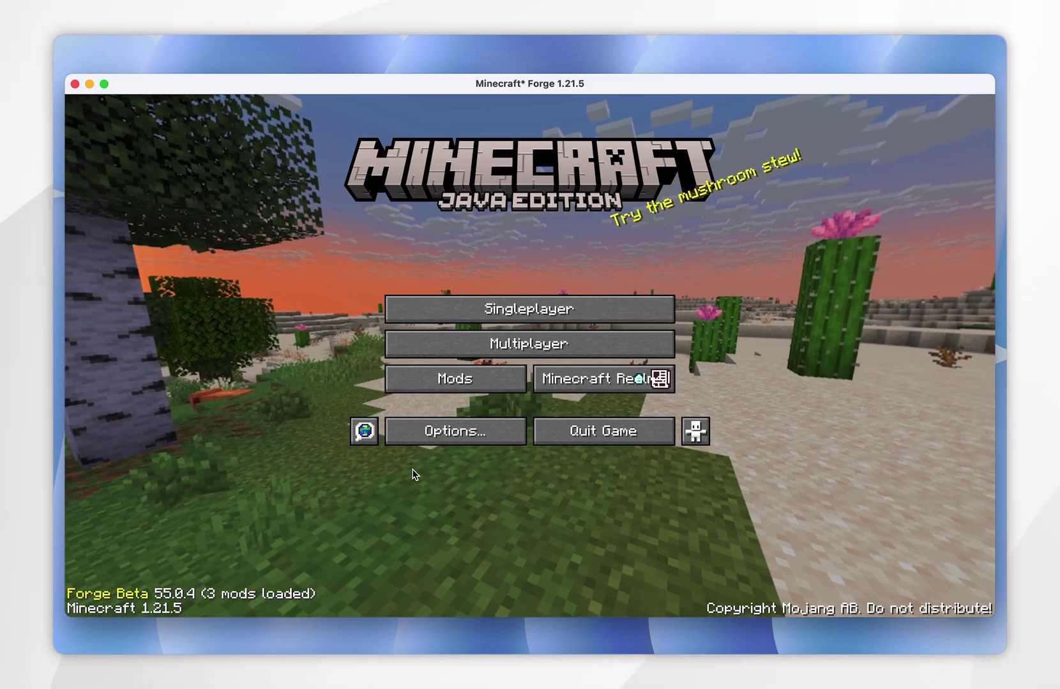
# - Check Xaero's Minimap 25.2.0 in the Mods list and its config, then return to the main menu
pyautogui.click(452, 381)
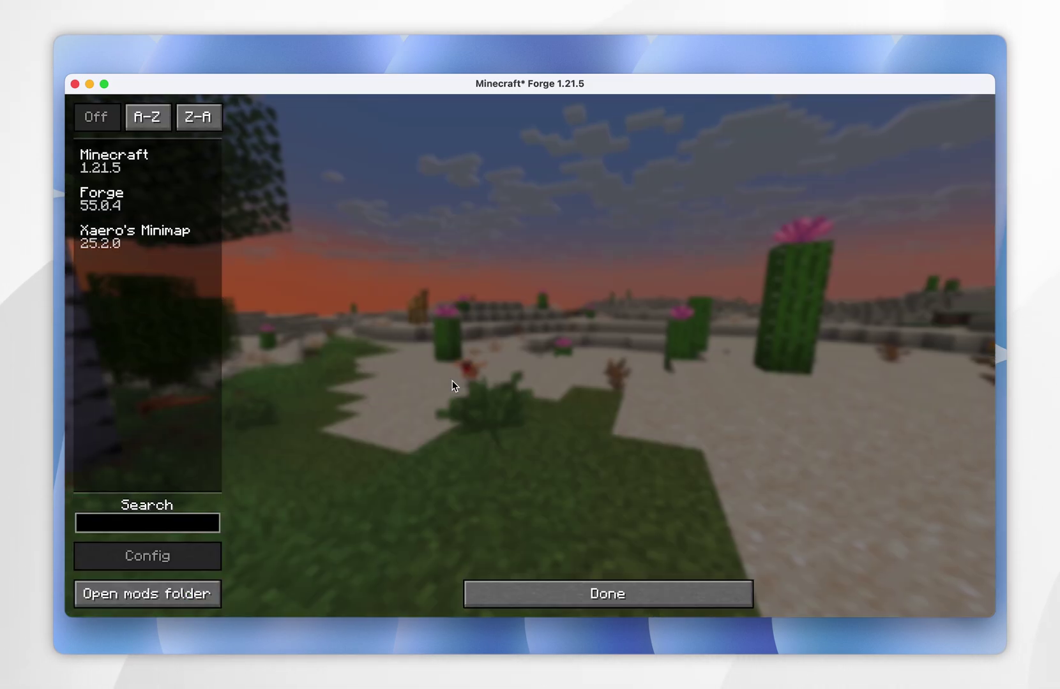
pyautogui.click(154, 240)
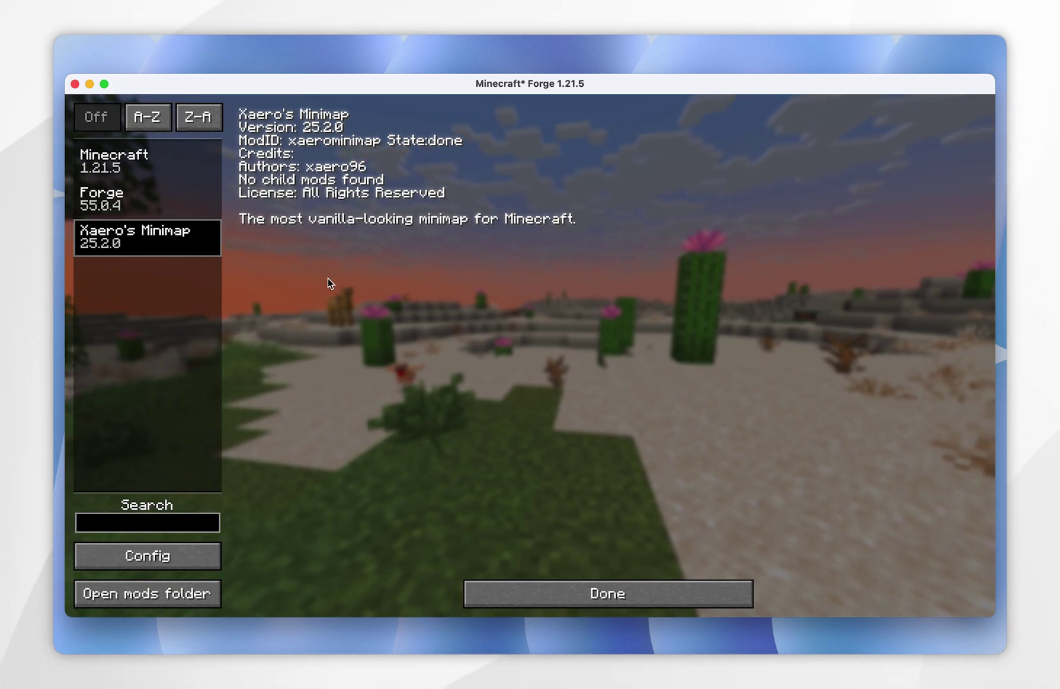
pyautogui.click(157, 570)
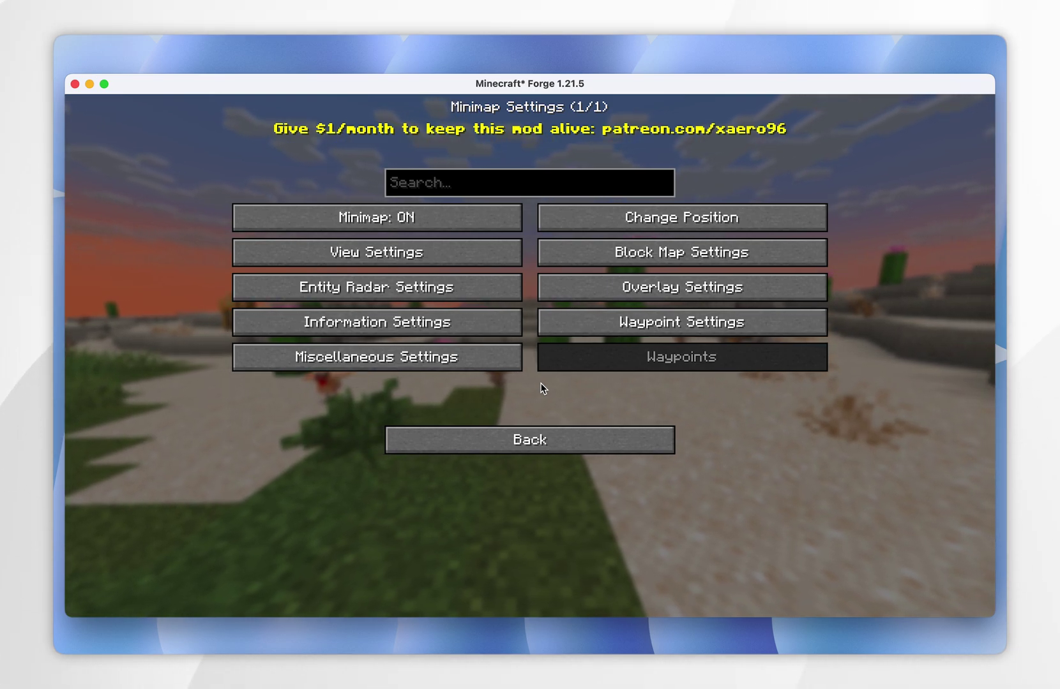
pyautogui.click(542, 443)
pyautogui.click(534, 594)
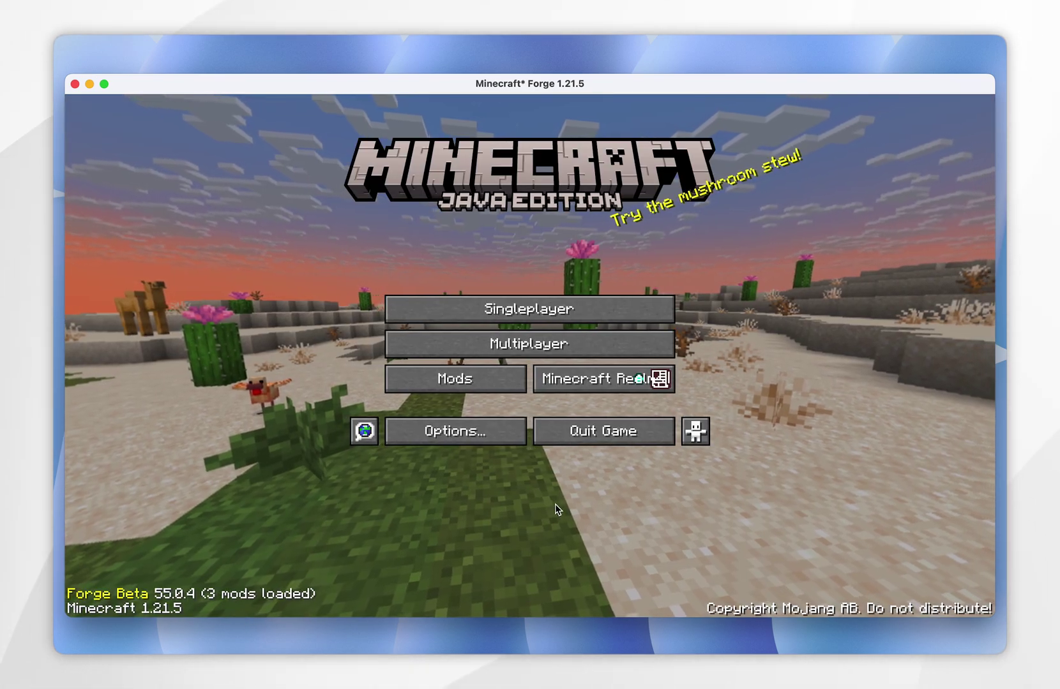
# - Load the first New World from the Singleplayer list
pyautogui.click(510, 311)
pyautogui.click(488, 206)
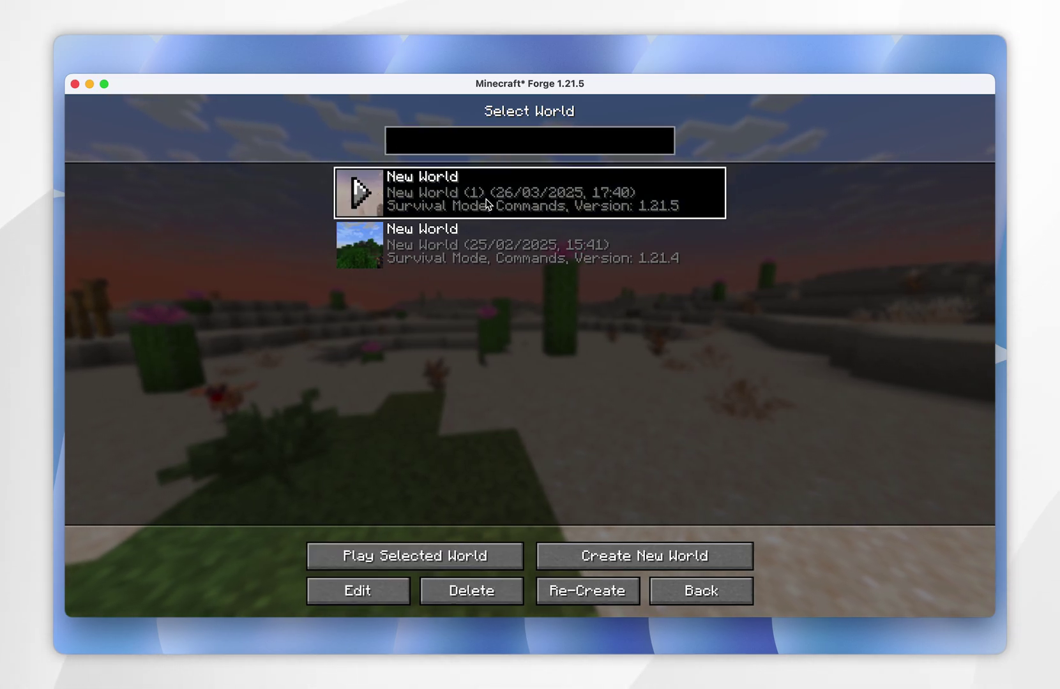
pyautogui.doubleClick(485, 204)
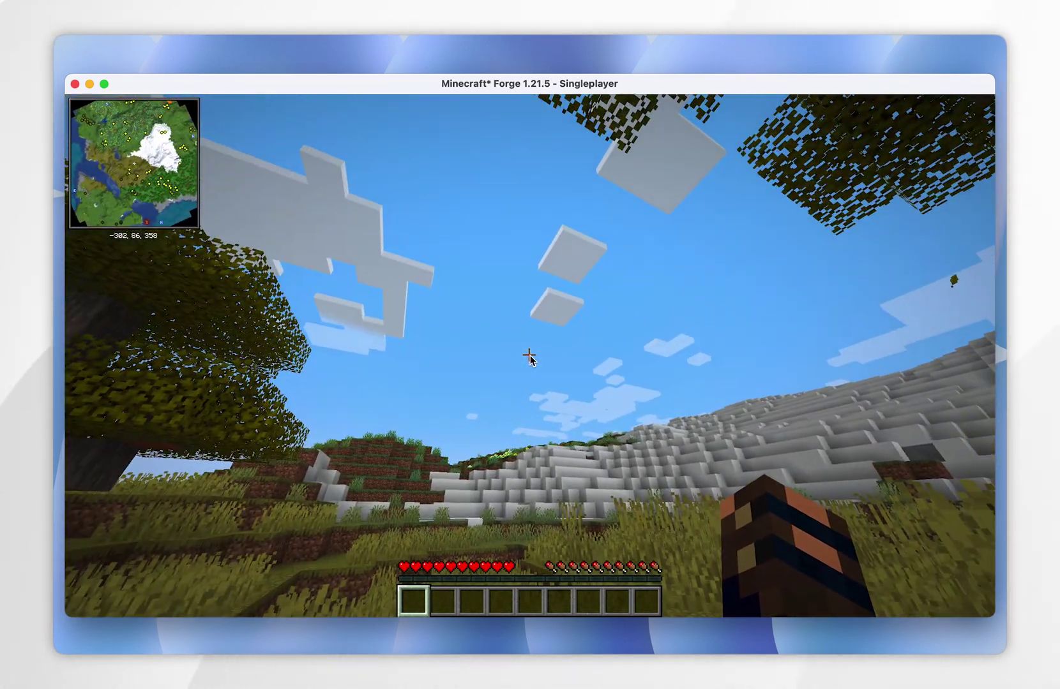
# - Walk forward through the savanna toward the acacia trees until the minimap shows -291, 86, 351
pyautogui.press('w')
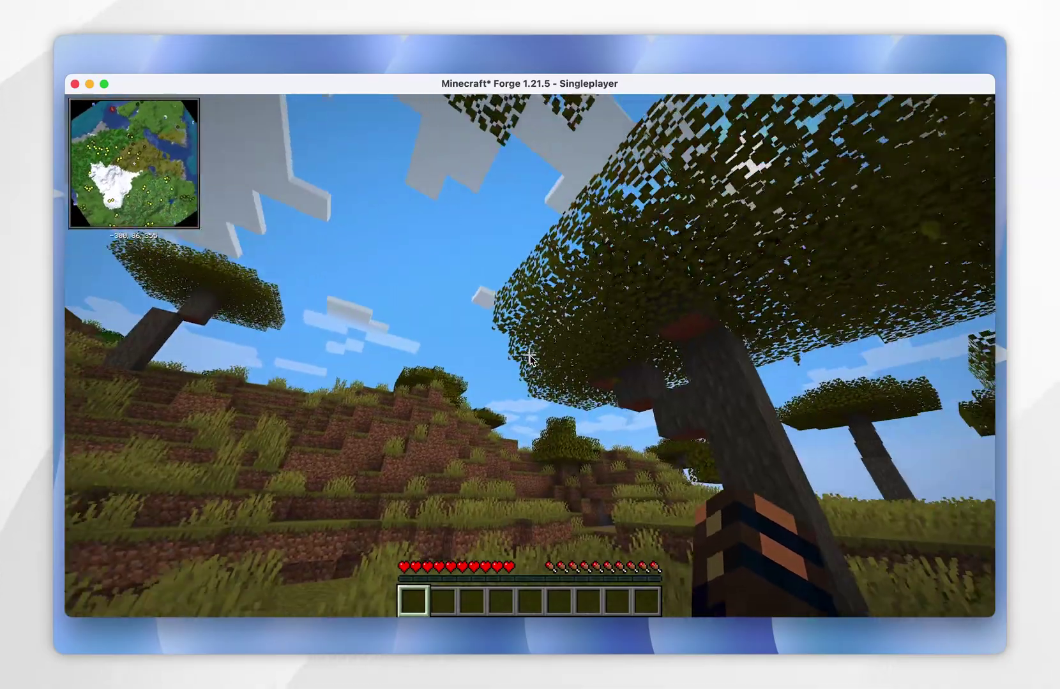
pyautogui.press('w')
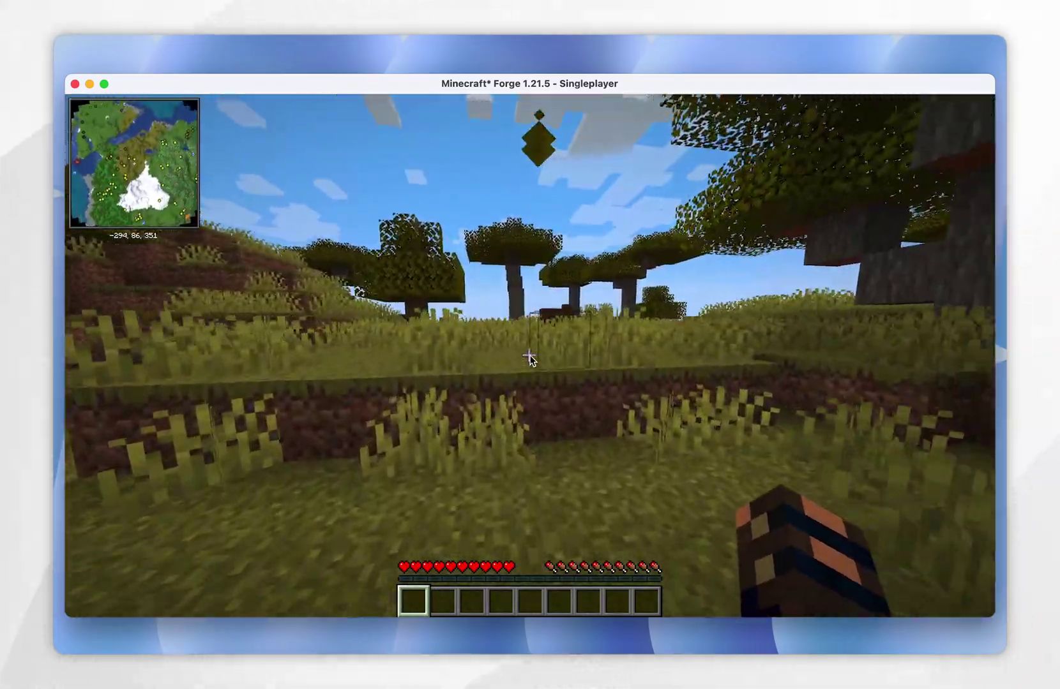
pyautogui.press('w')
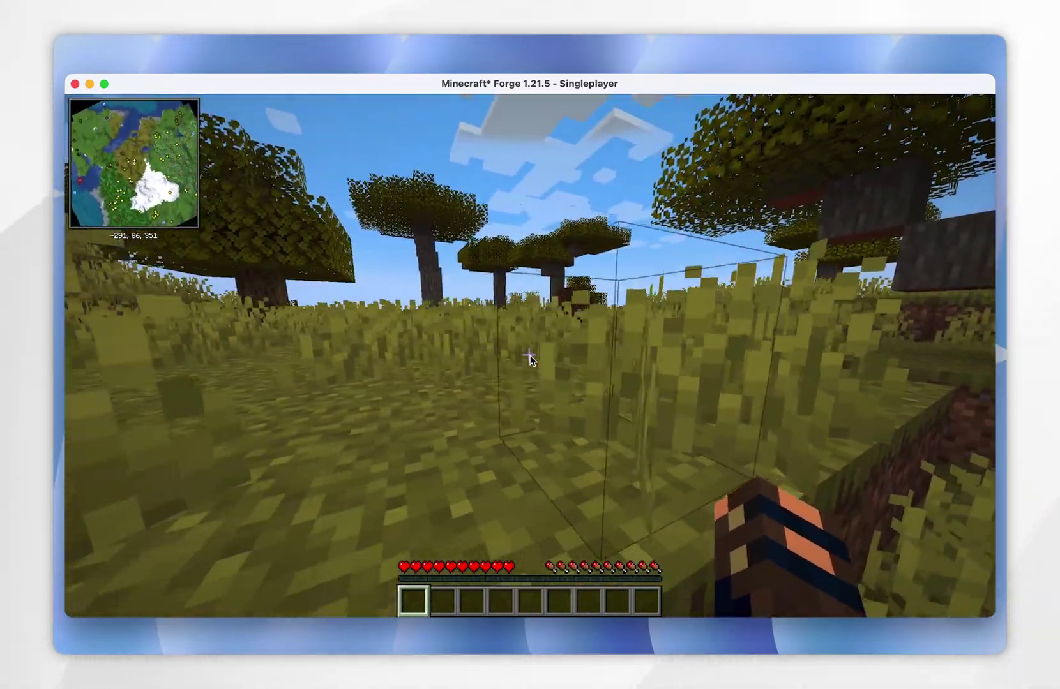